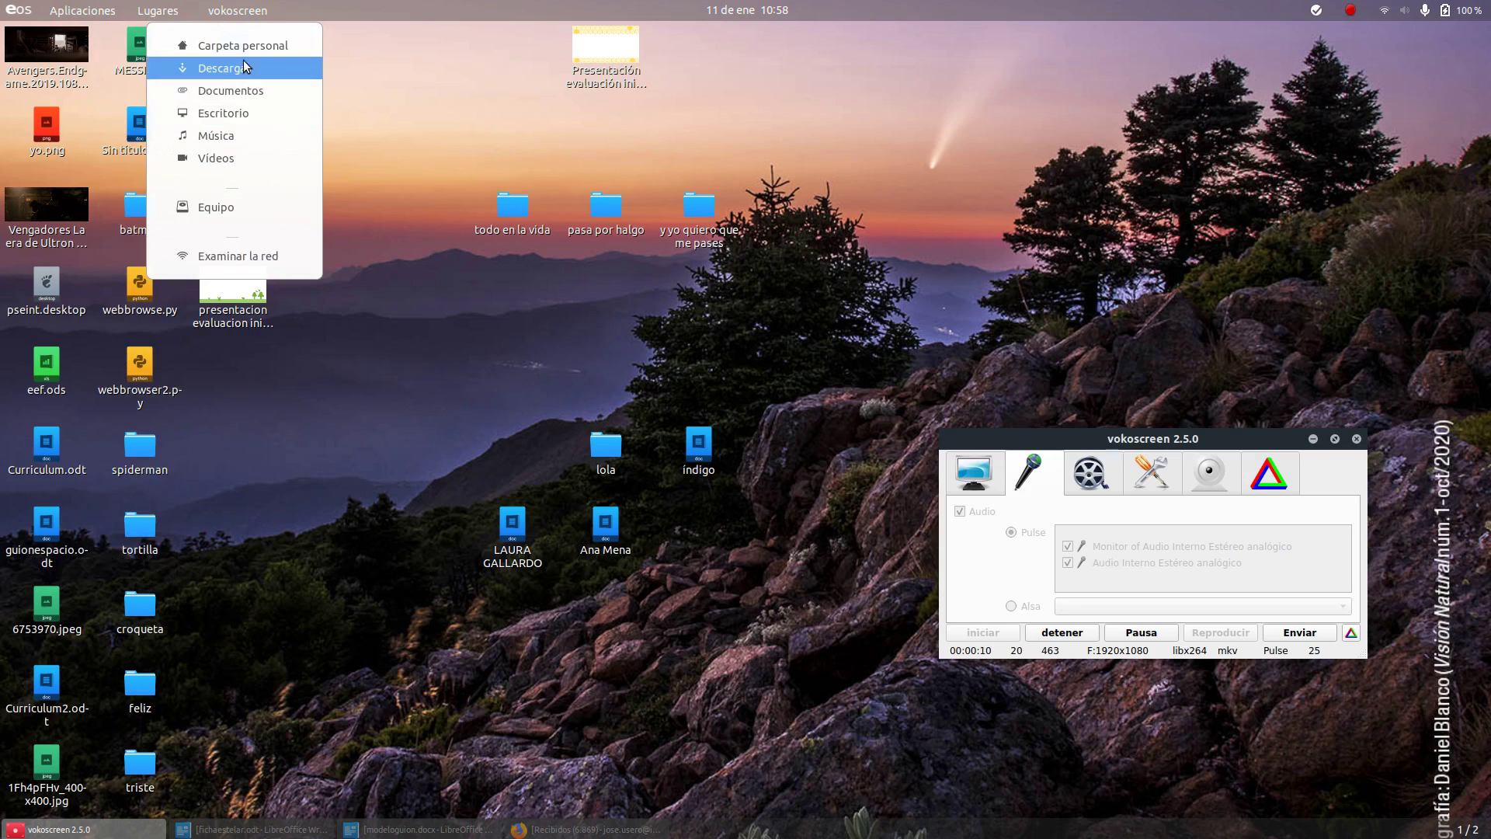
Open the personal folder (Carpeta personal) and look through its folders and files
left_click(245, 48)
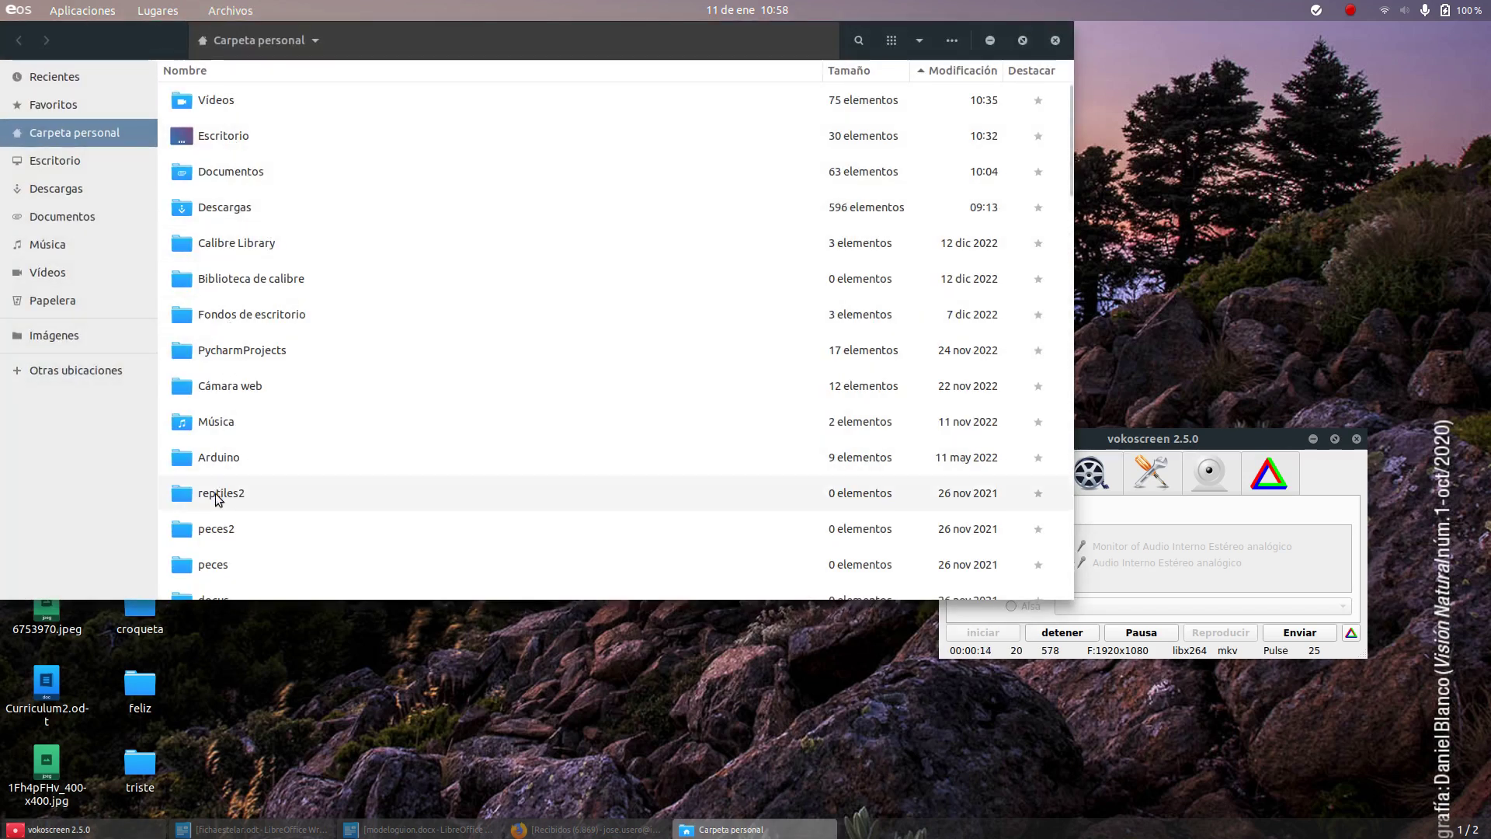
scroll(218, 500, "down", 3)
scroll(208, 466, "up", 3)
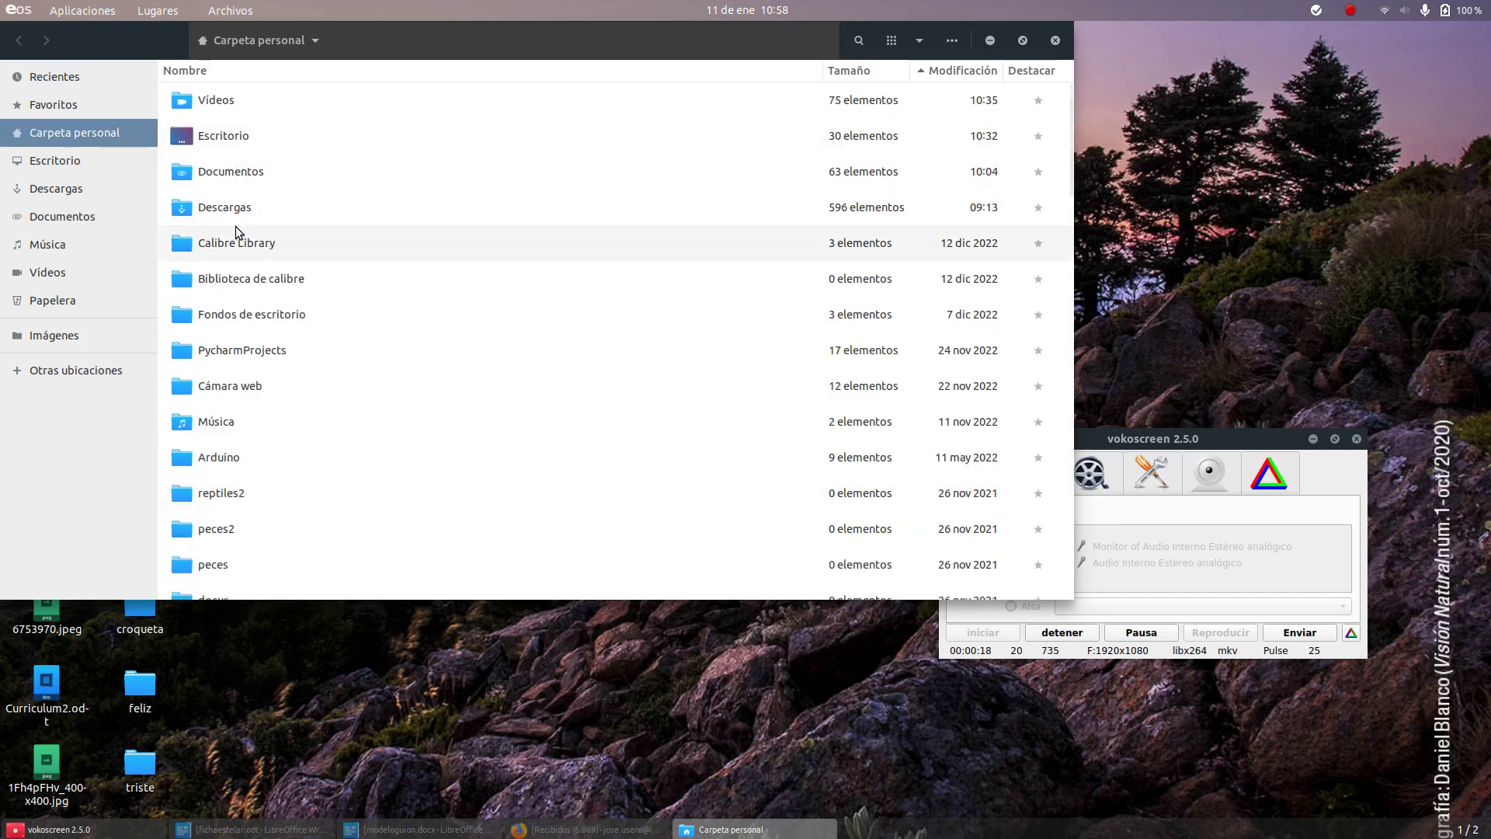
scroll(237, 232, "down", 15)
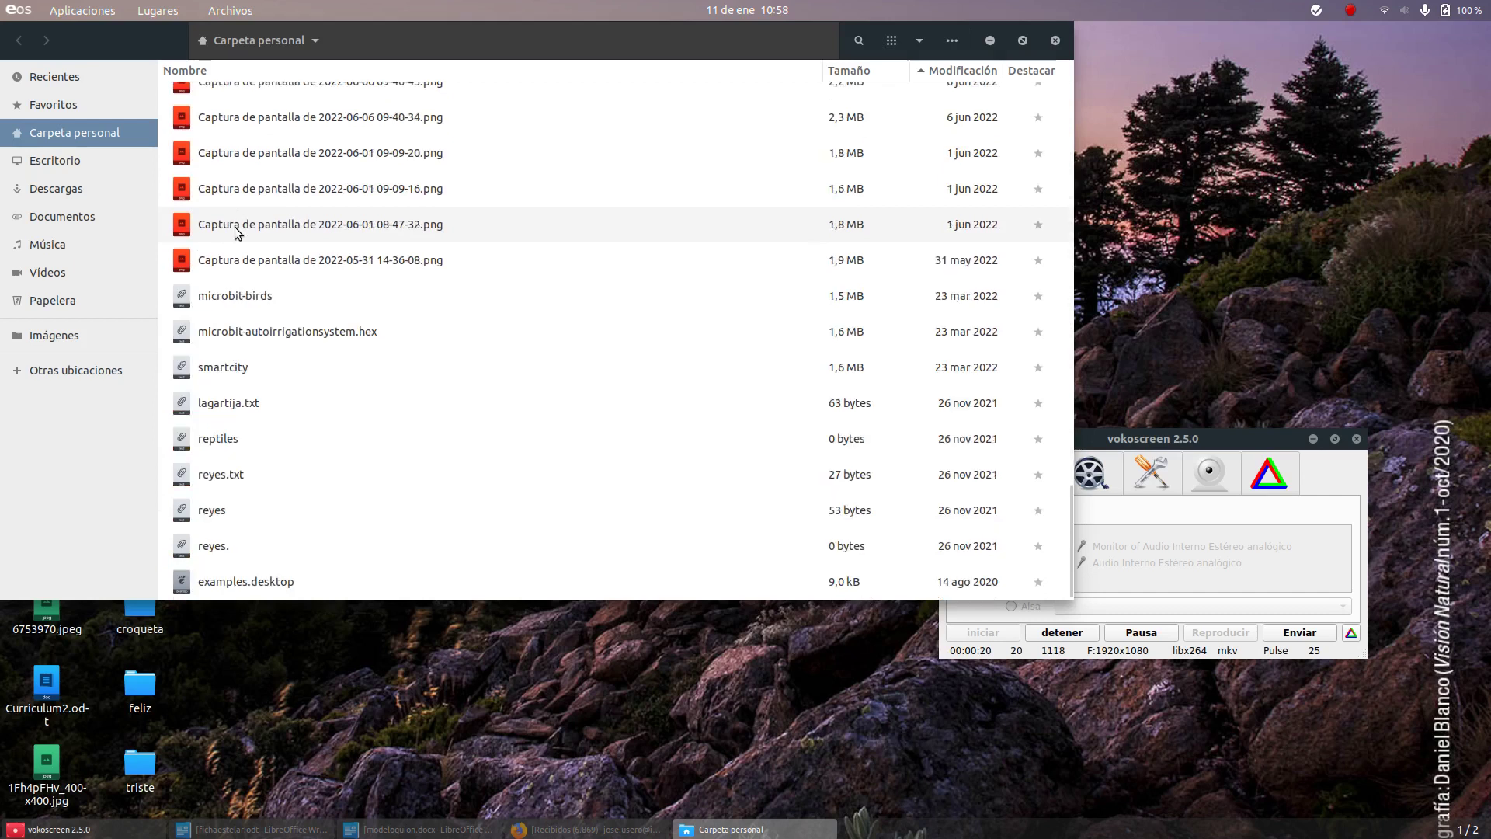
scroll(237, 231, "up", 15)
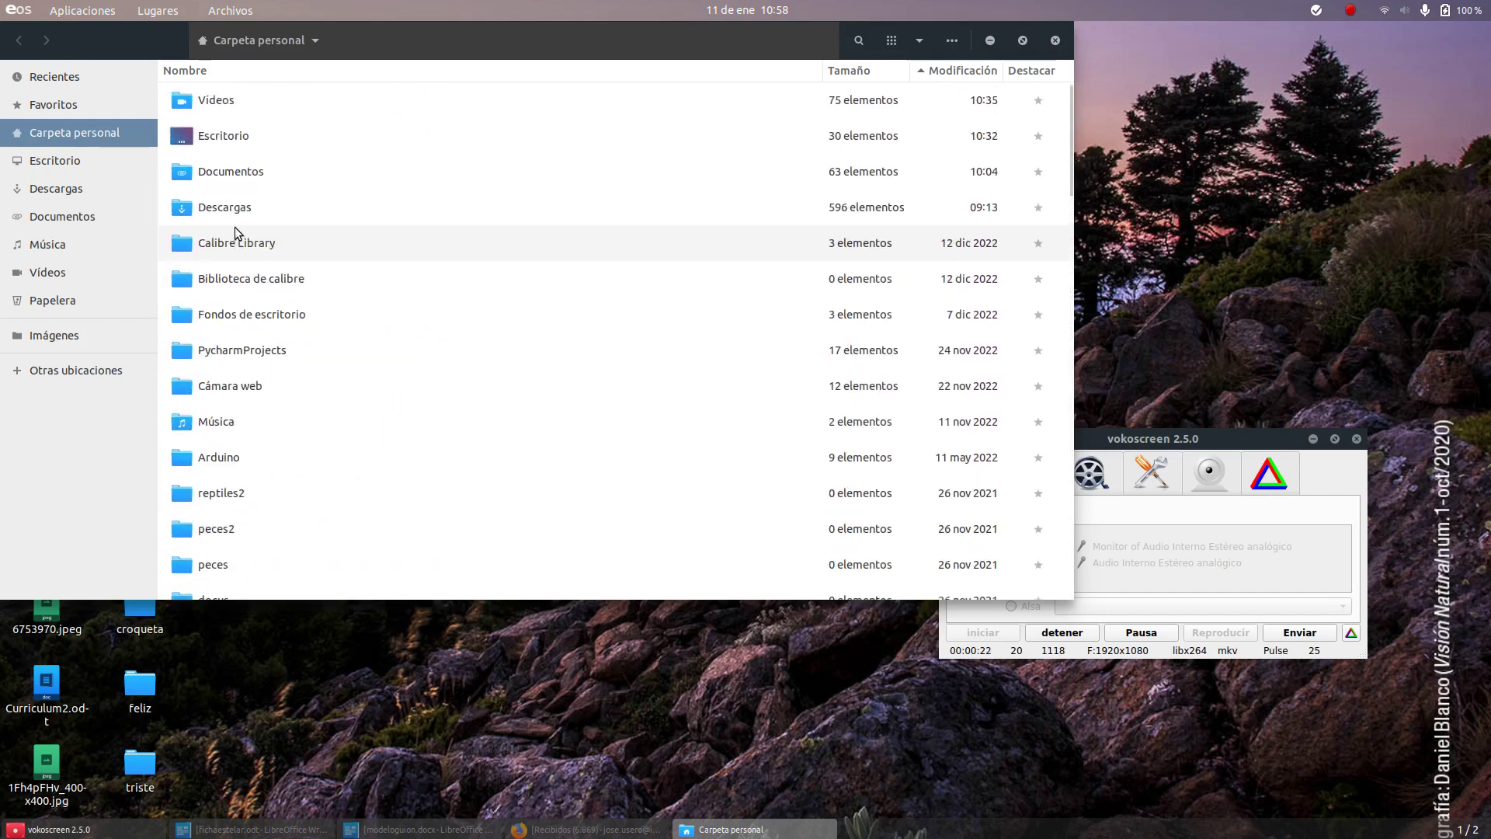
scroll(237, 231, "down", 2)
scroll(237, 231, "up", 4)
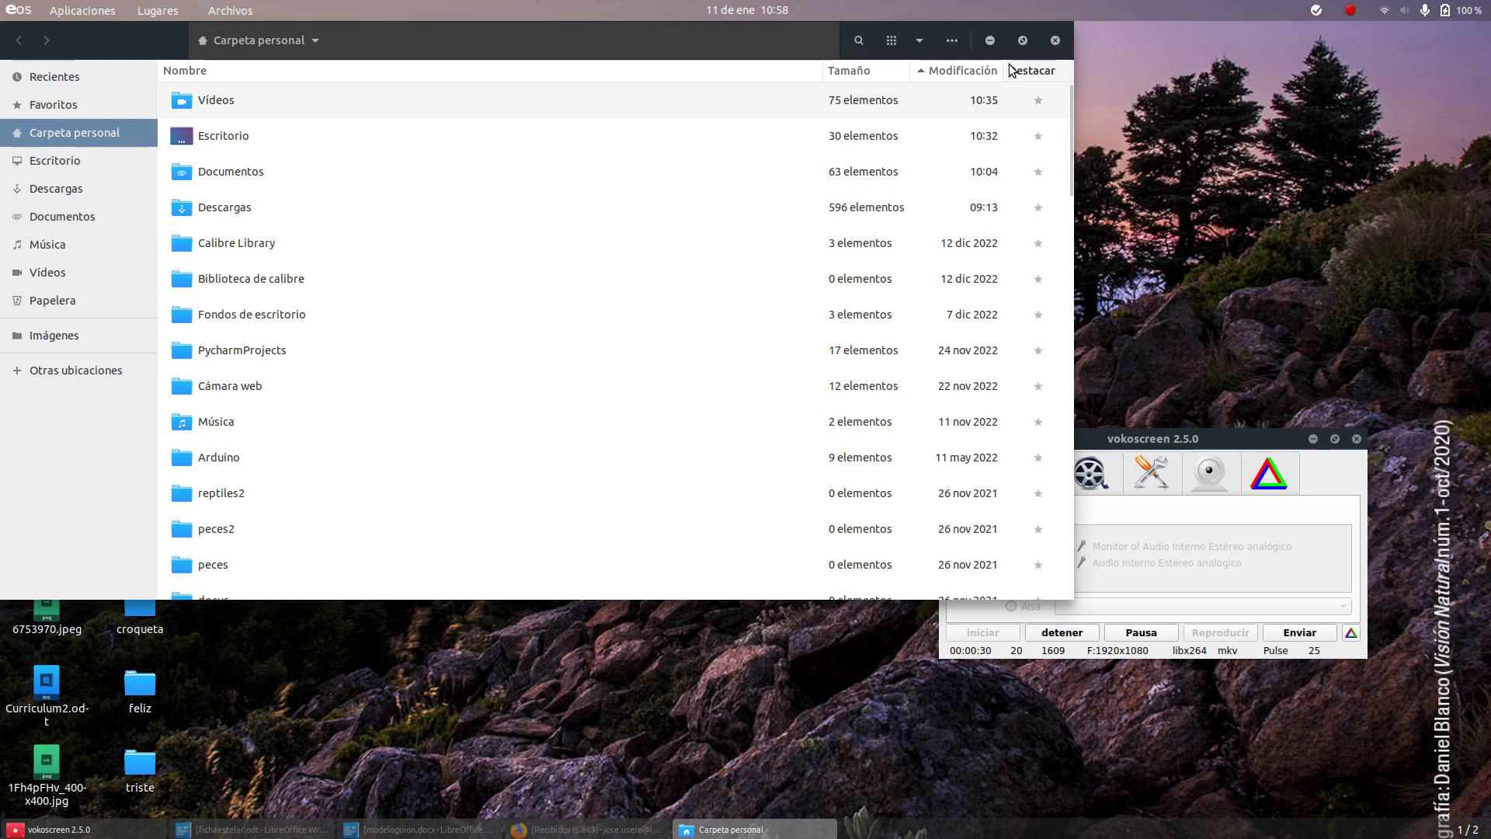
right_click(611, 296)
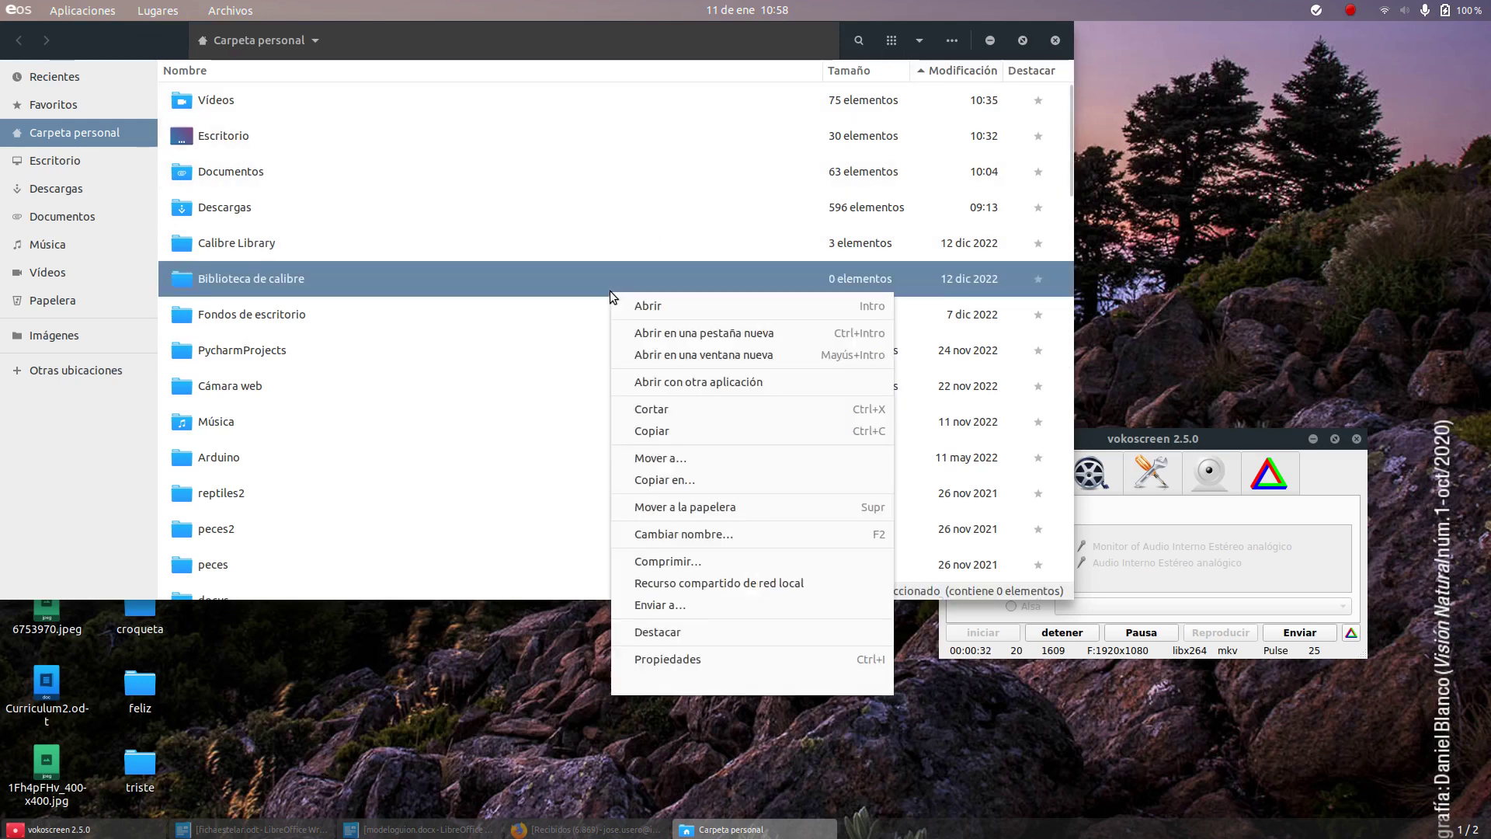
left_click(1069, 426)
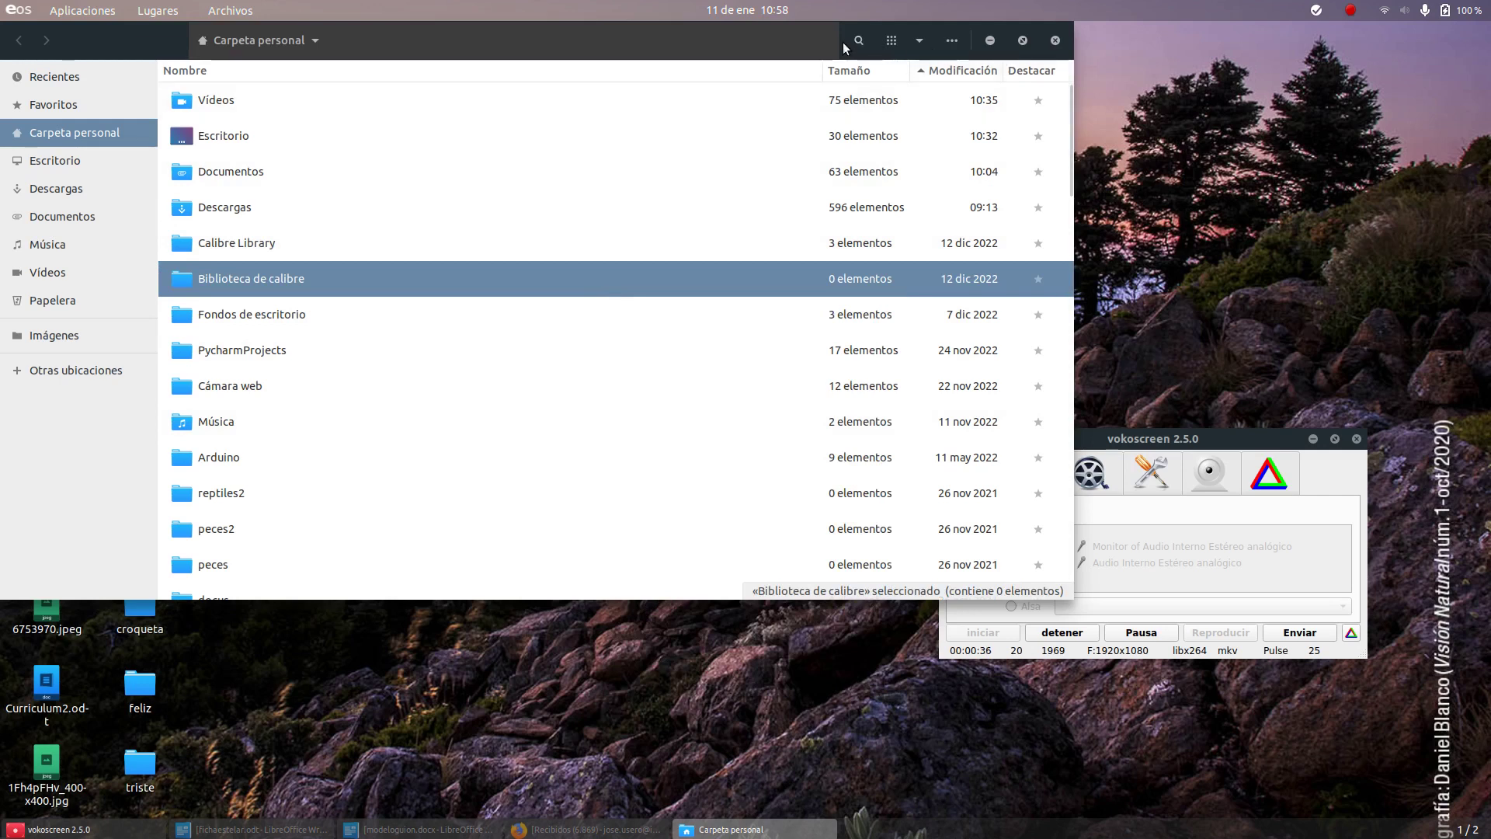
left_click(953, 43)
left_click(953, 46)
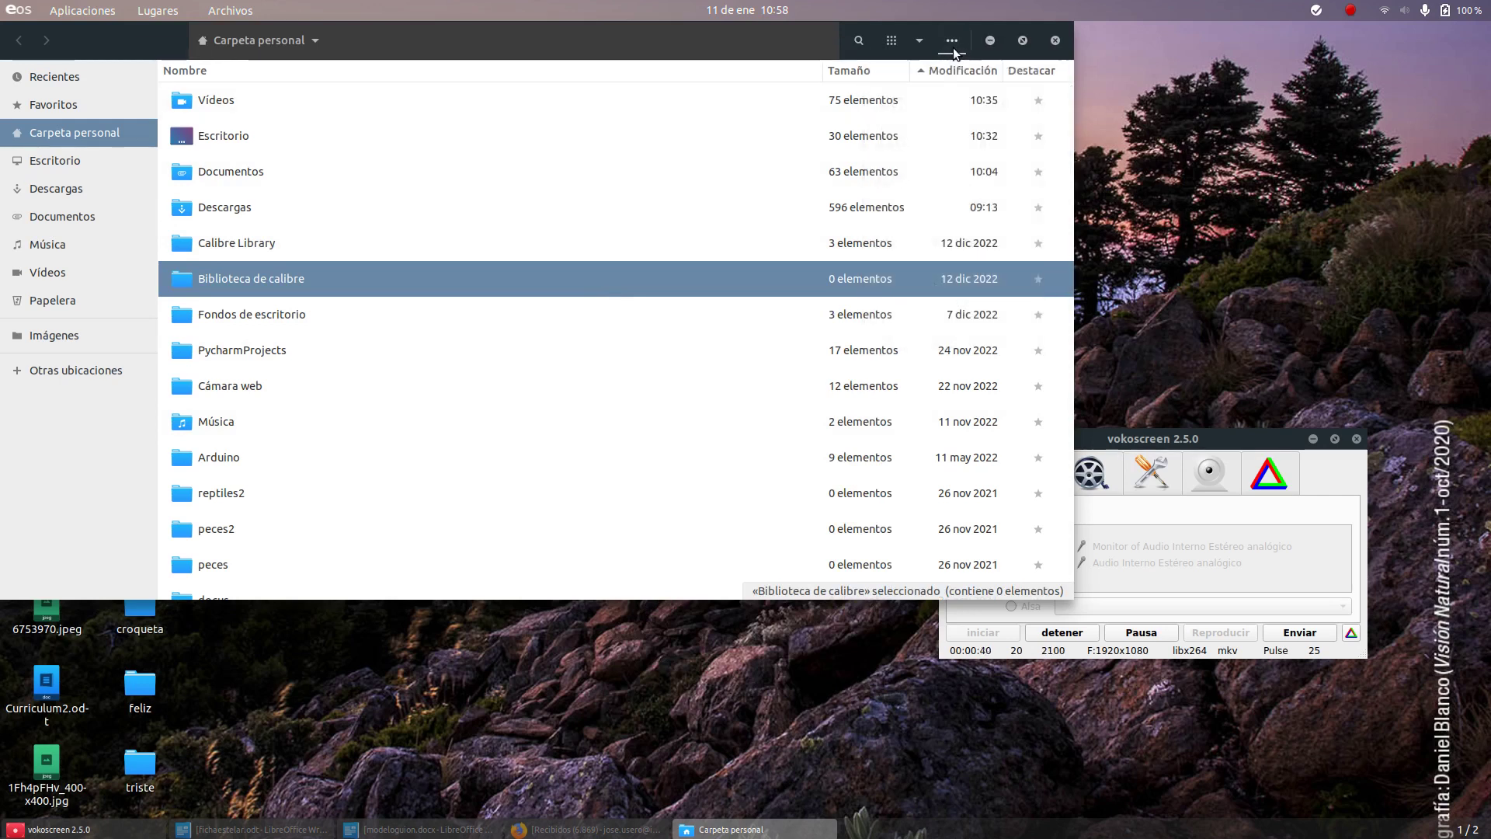
right_click(529, 225)
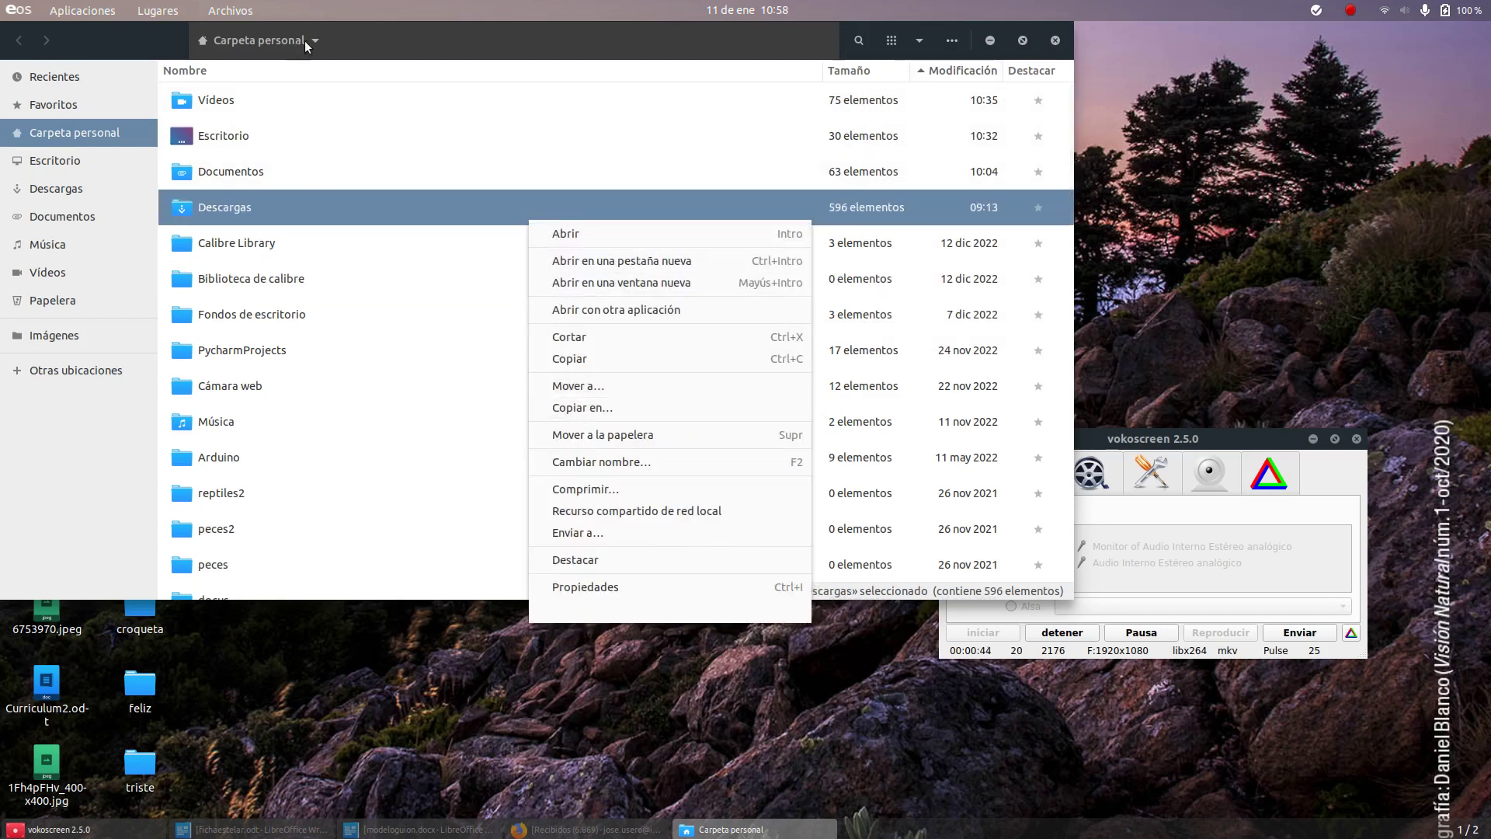
left_click(493, 52)
Show the personal folder's contents as an icon grid and create a new folder named "Imágenes" in it
left_click_drag(493, 46, 618, 130)
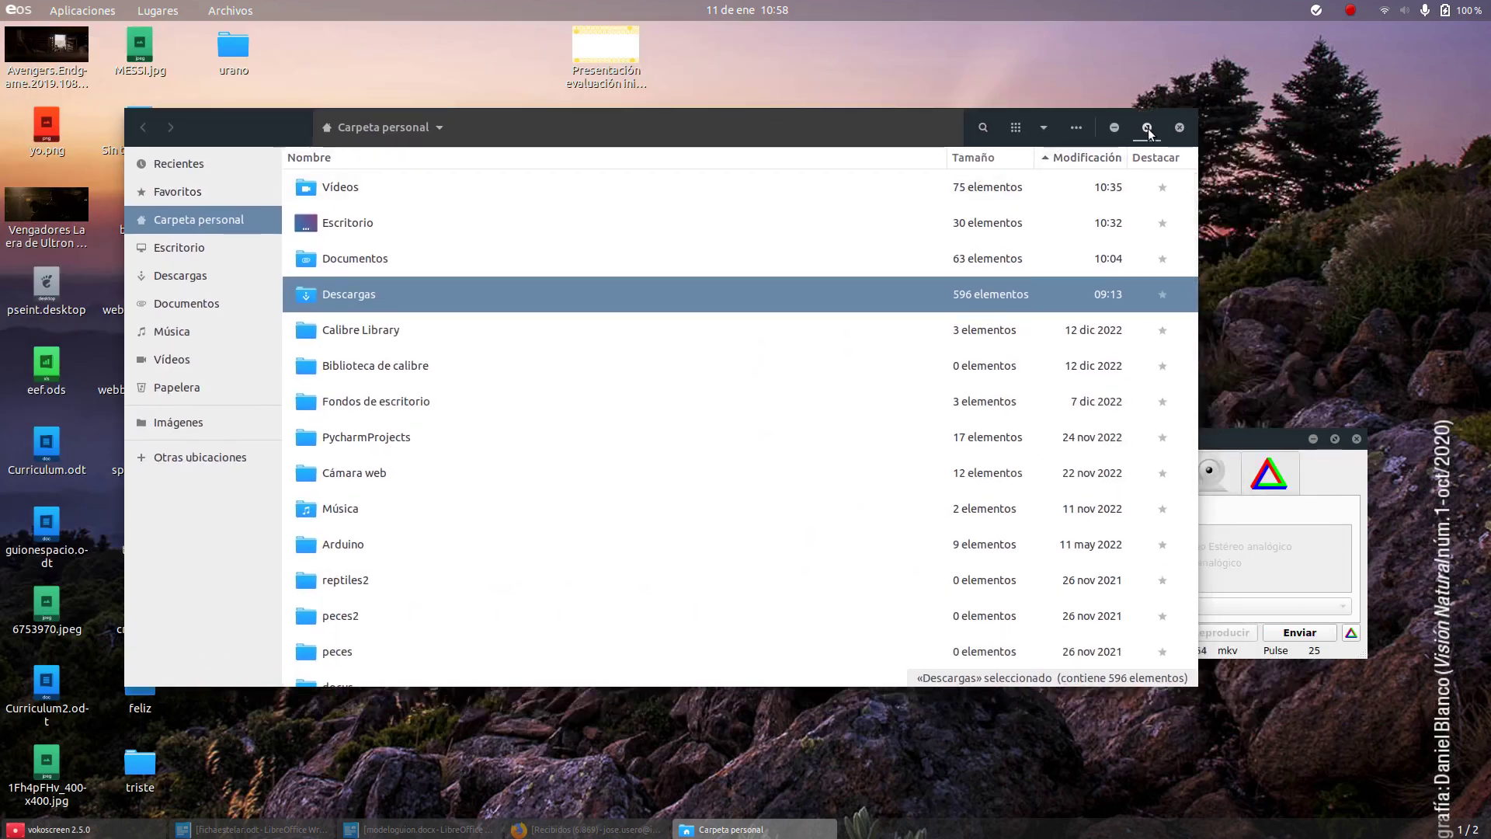
left_click(1027, 132)
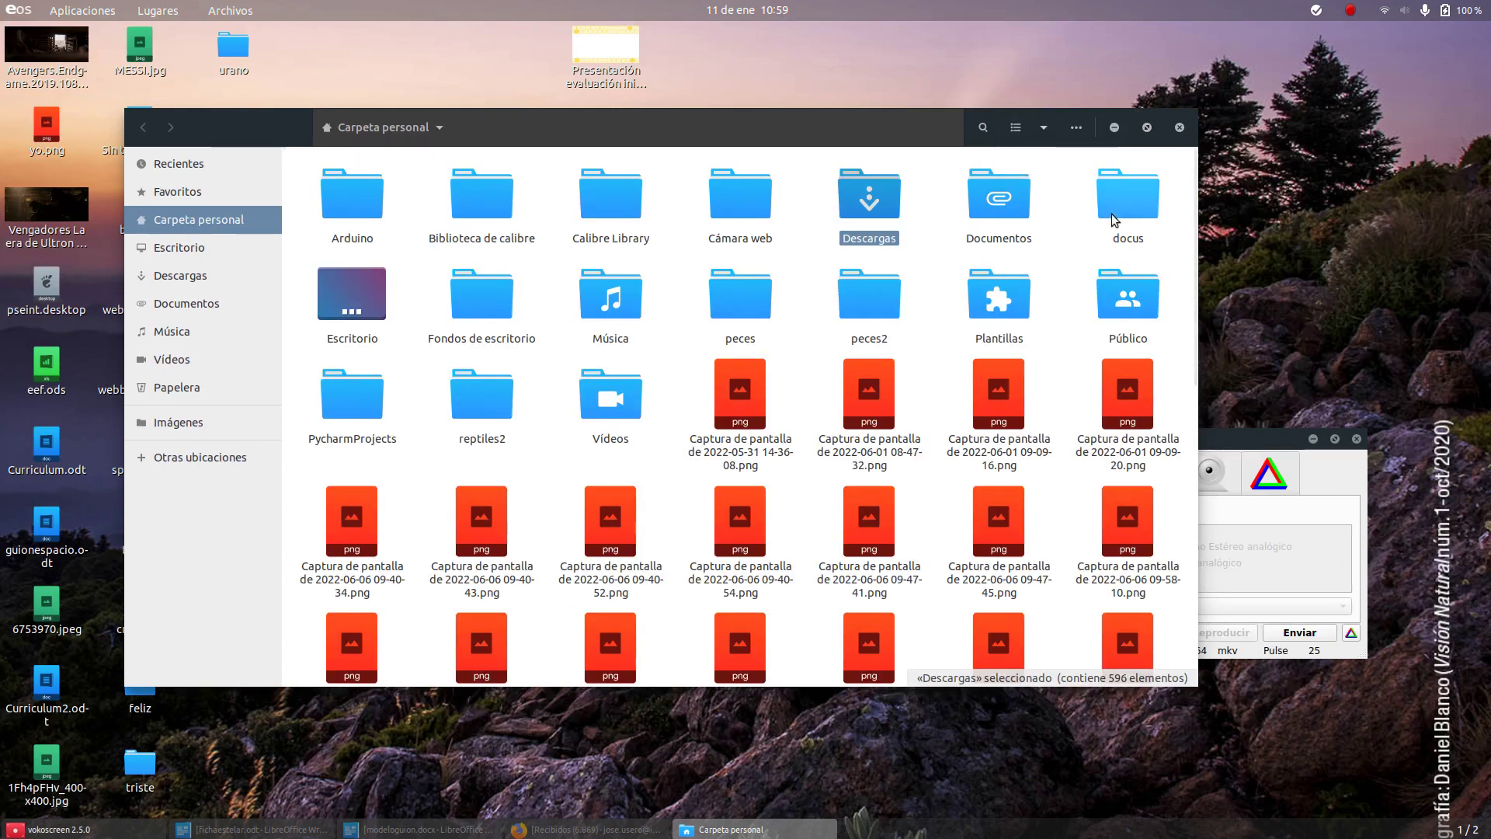
right_click(1173, 259)
left_click(1186, 273)
type("retic")
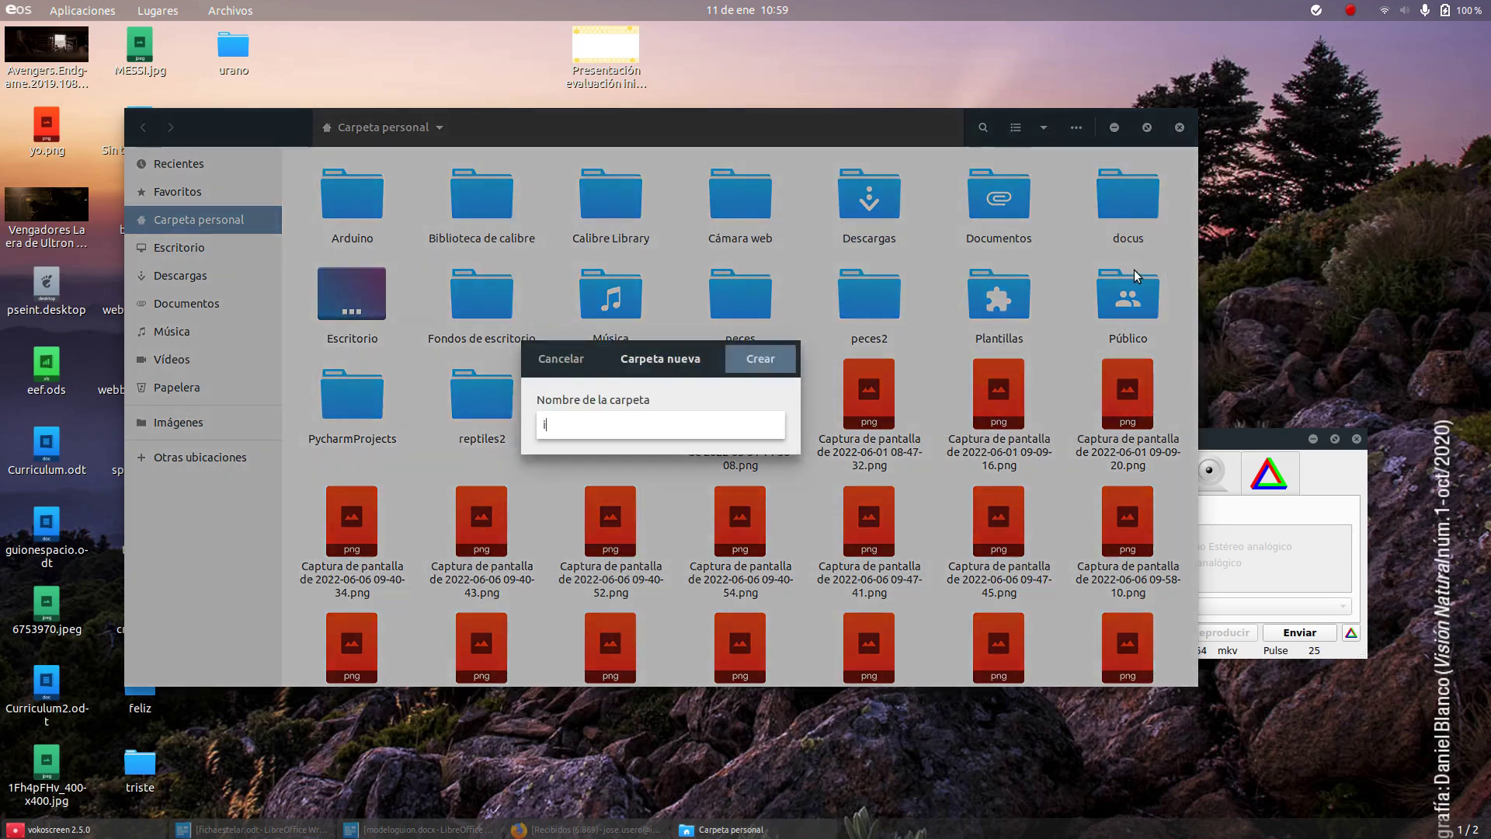
key("BackSpace")
key("BackSpace")
key("BackSpace")
key("BackSpace")
key("BackSpace")
type("Imágenes")
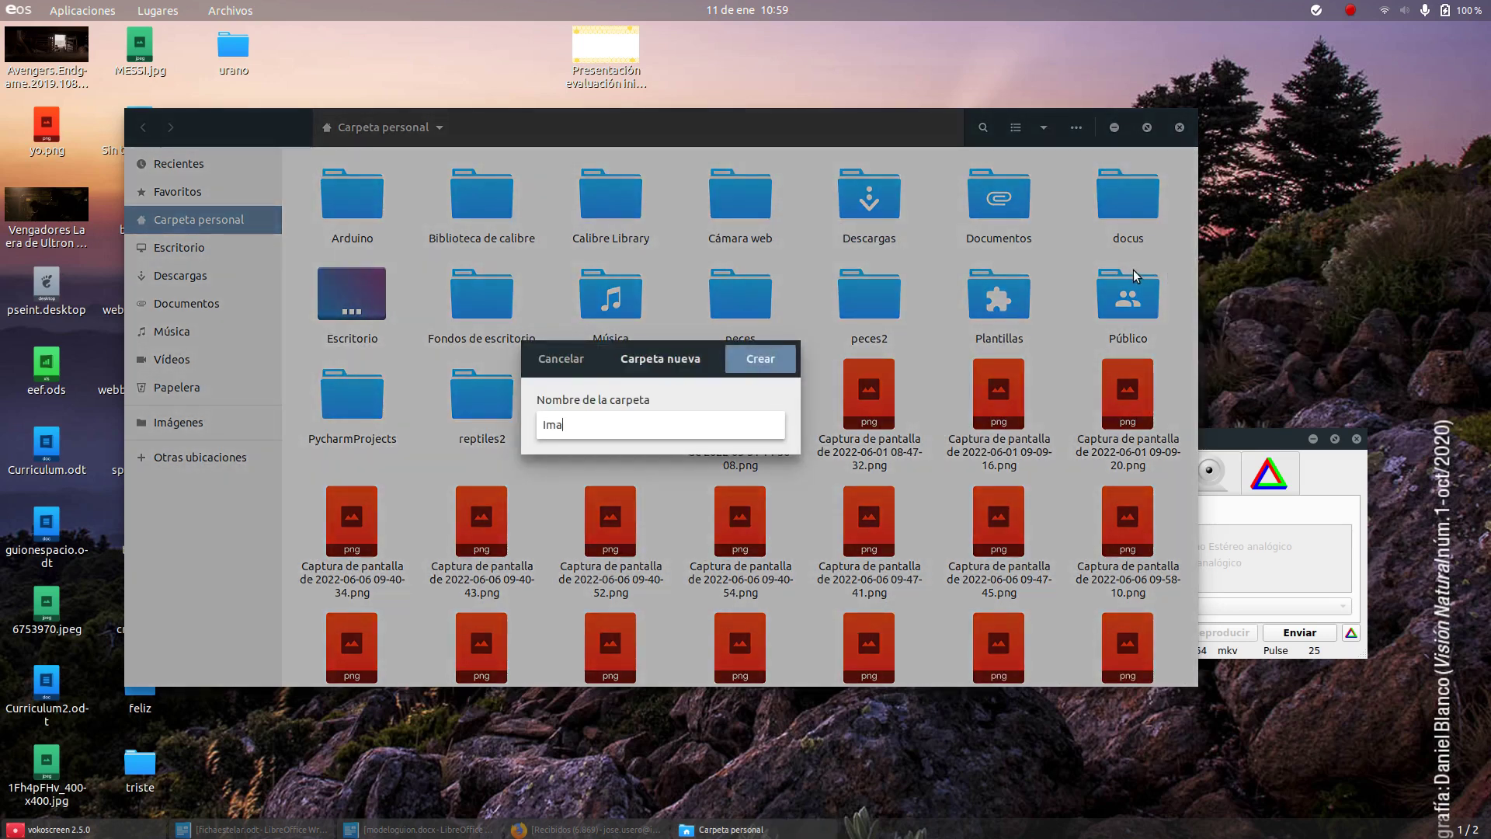
key("Return")
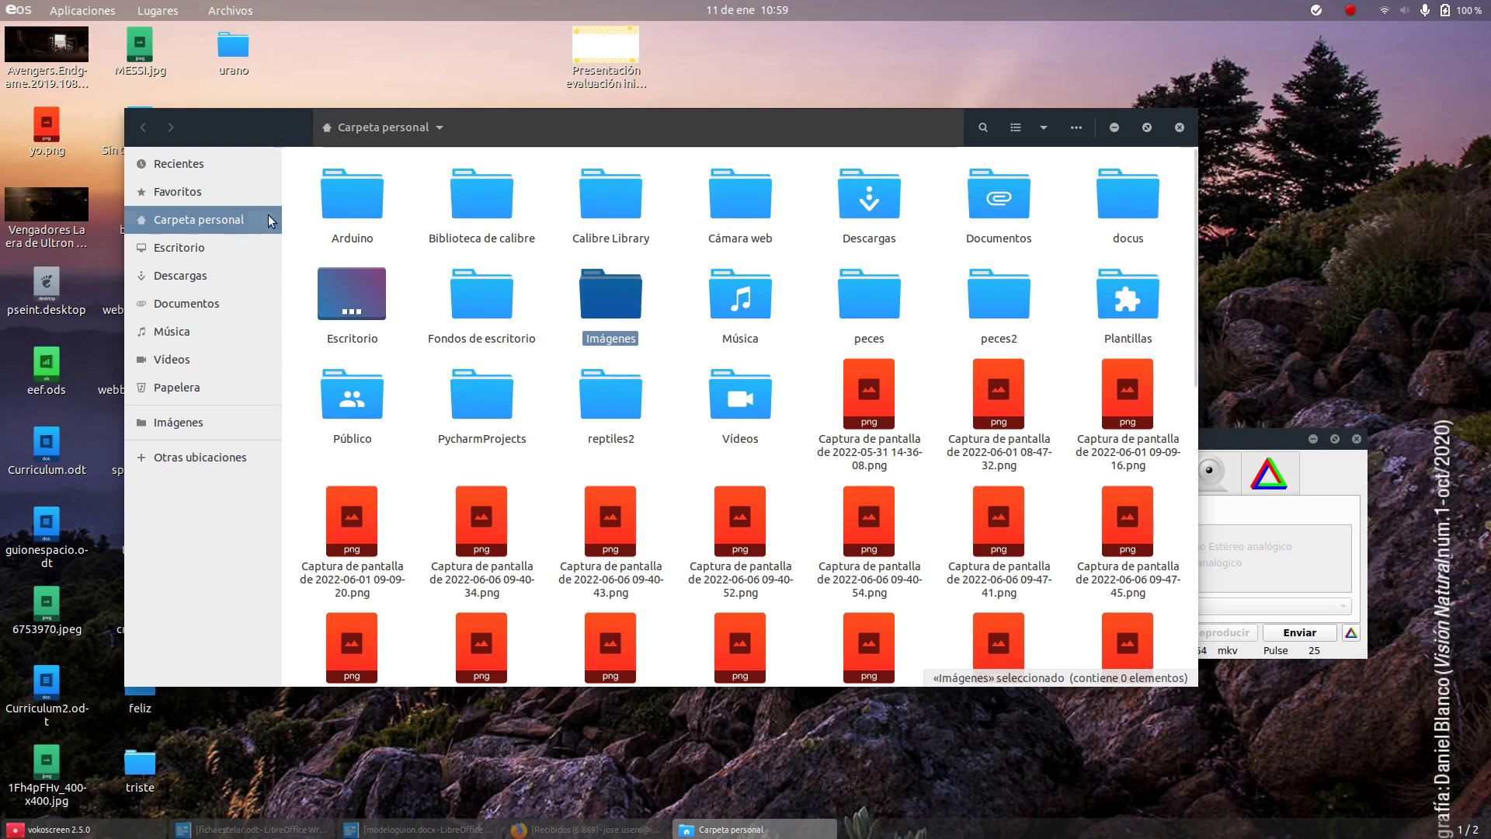
Close the personal folder window and open the "spiderman" folder on the desktop
mouse_move(523, 141)
left_mouse_down()
mouse_move(622, 142)
mouse_move(503, 154)
left_mouse_up()
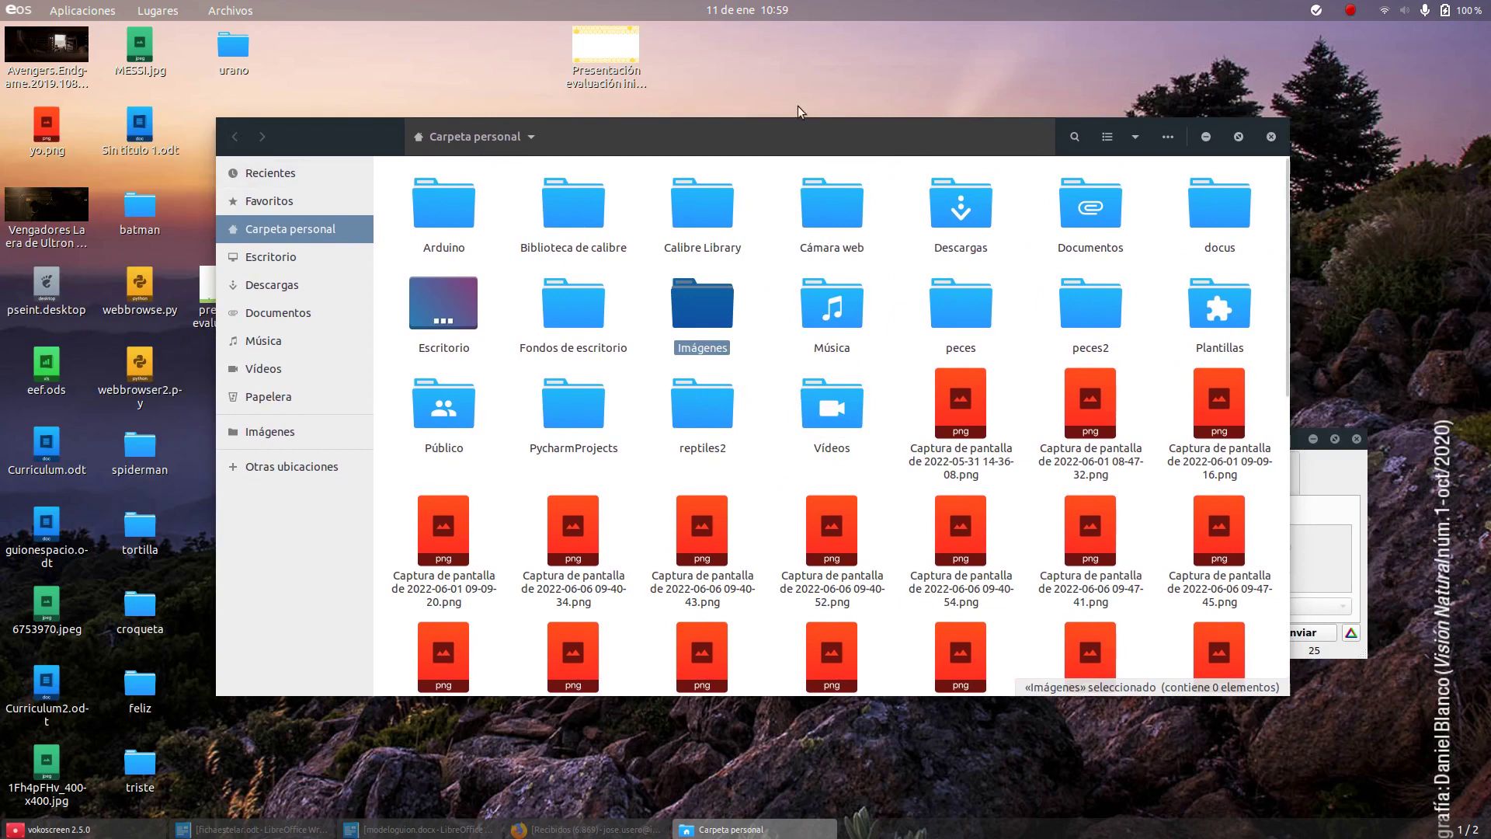
left_click(1271, 139)
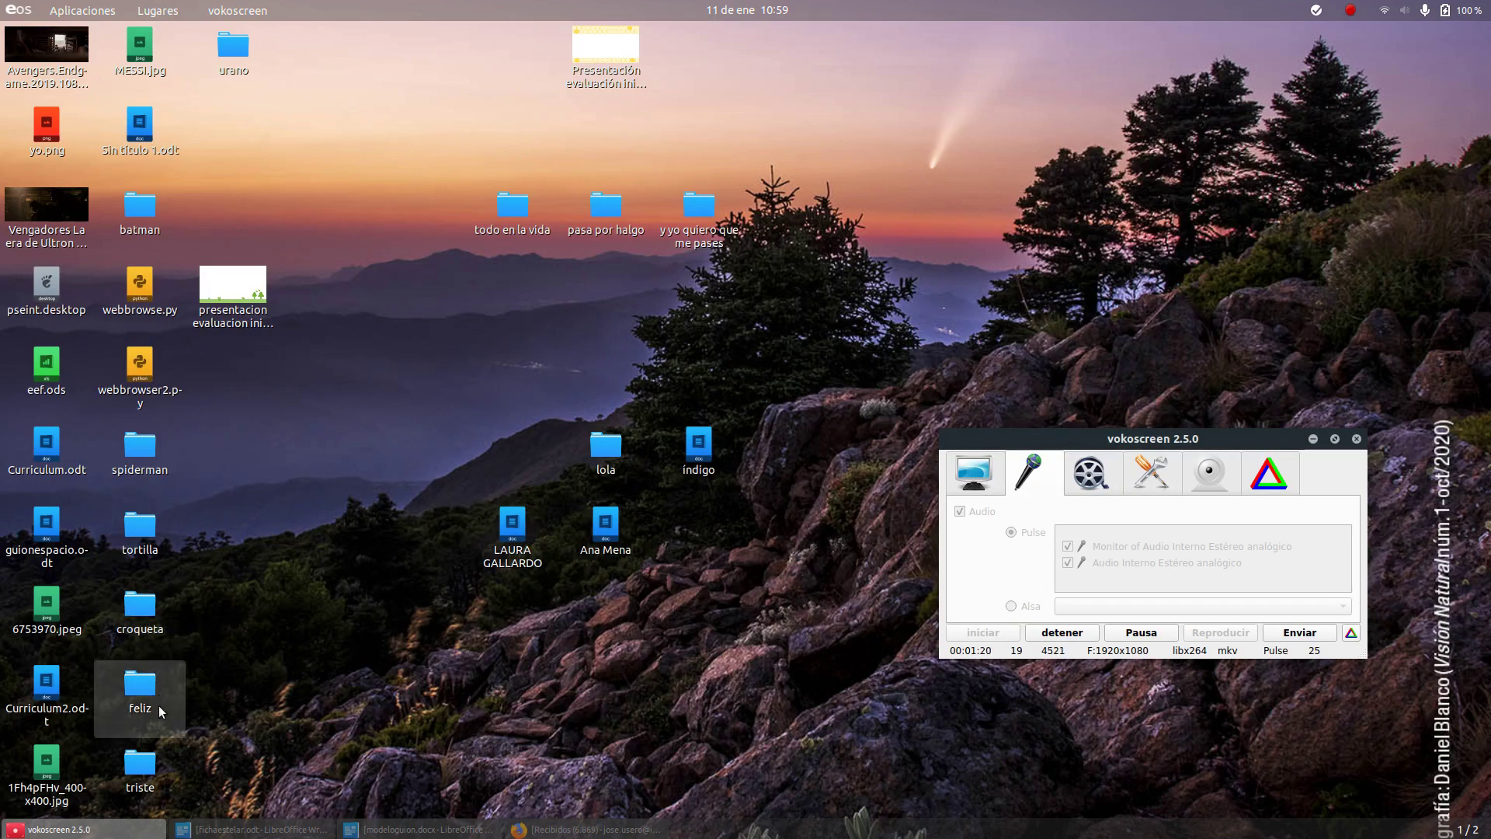
double_click(141, 469)
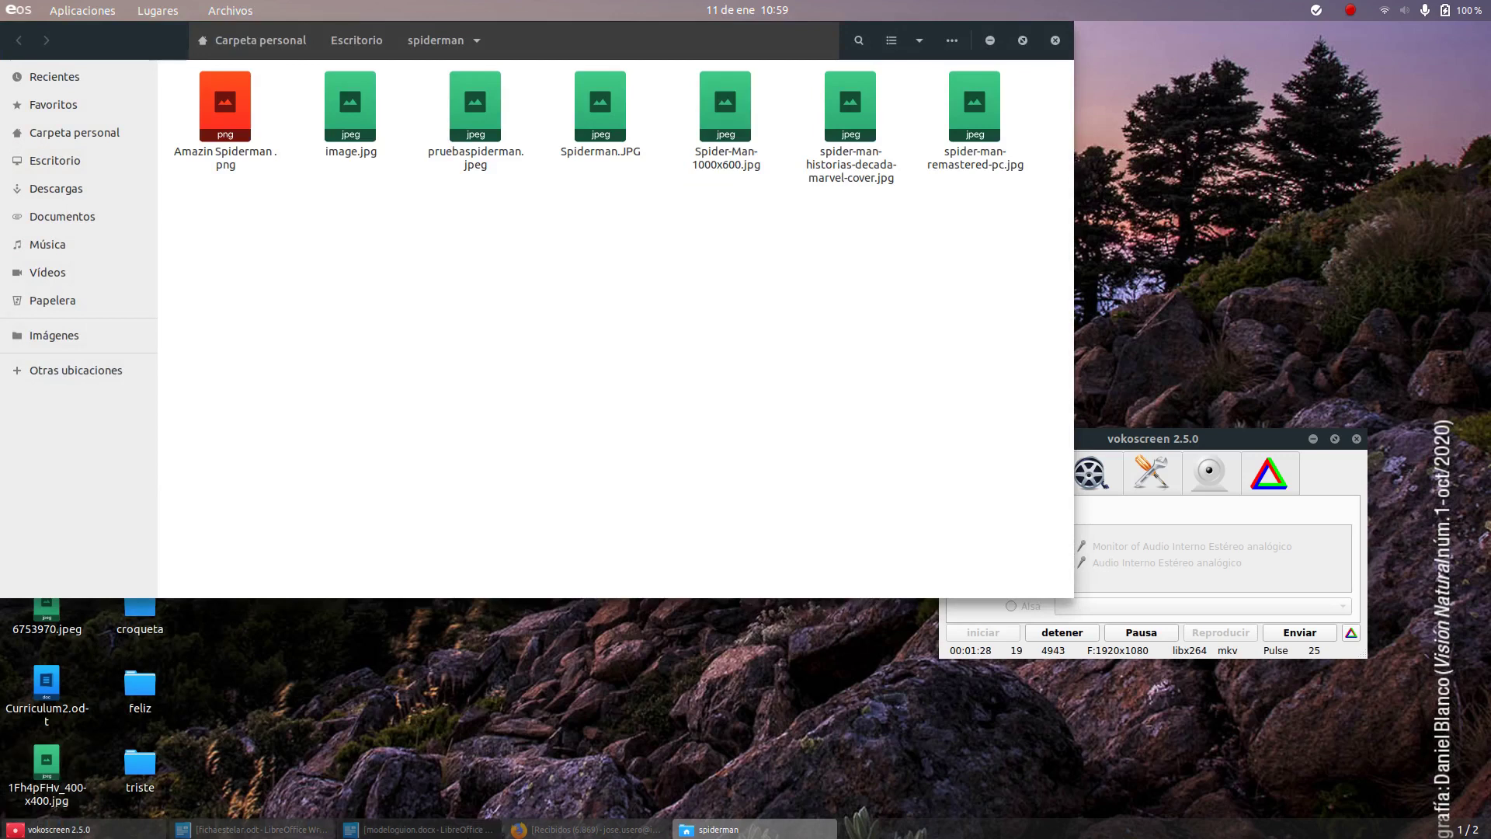
Switch to Gmail in Firefox and start a new message to the school contact with the subject "Fotos"
left_click(591, 829)
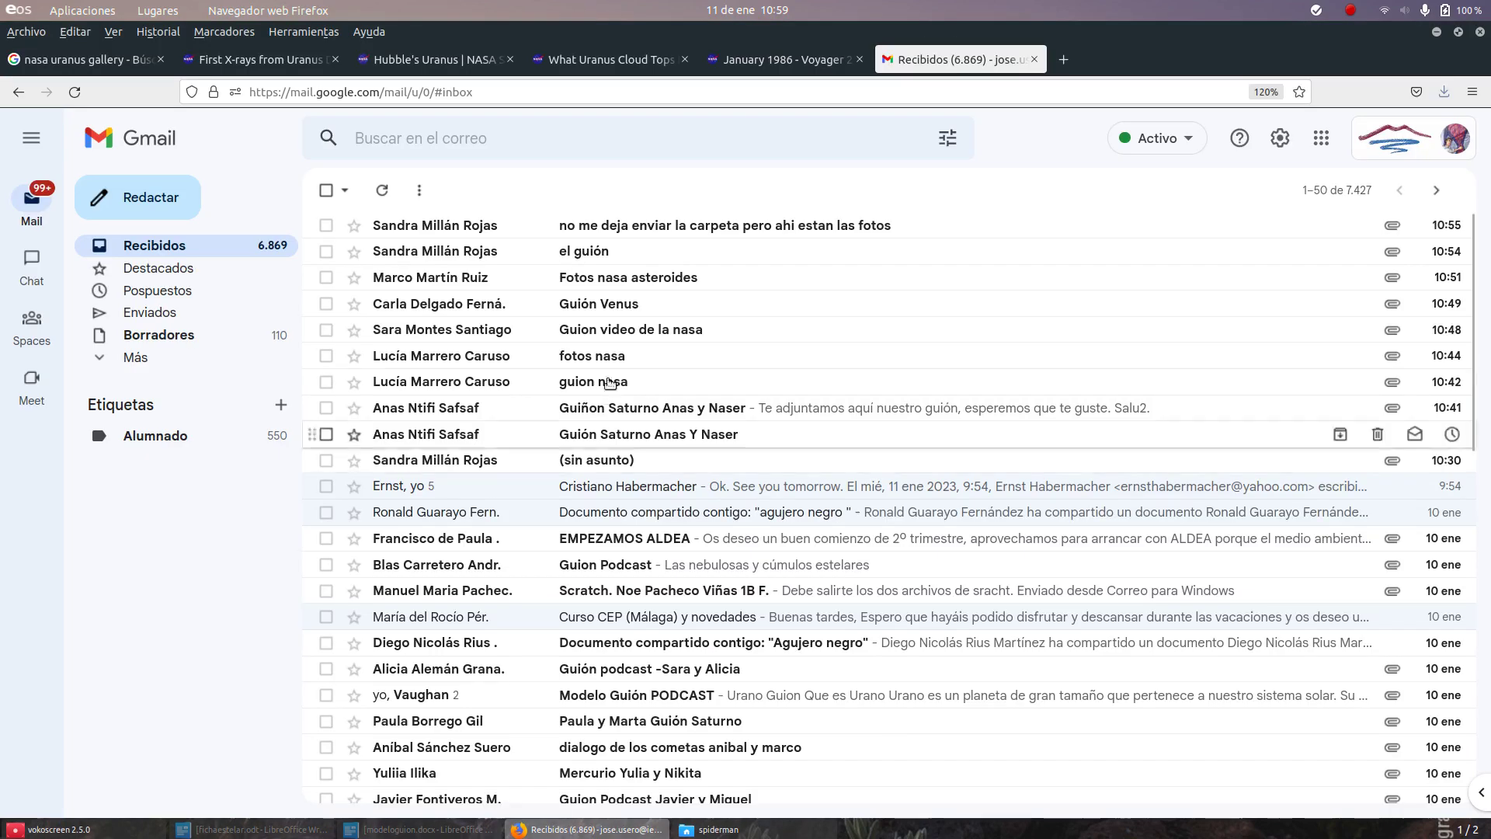
left_click(132, 196)
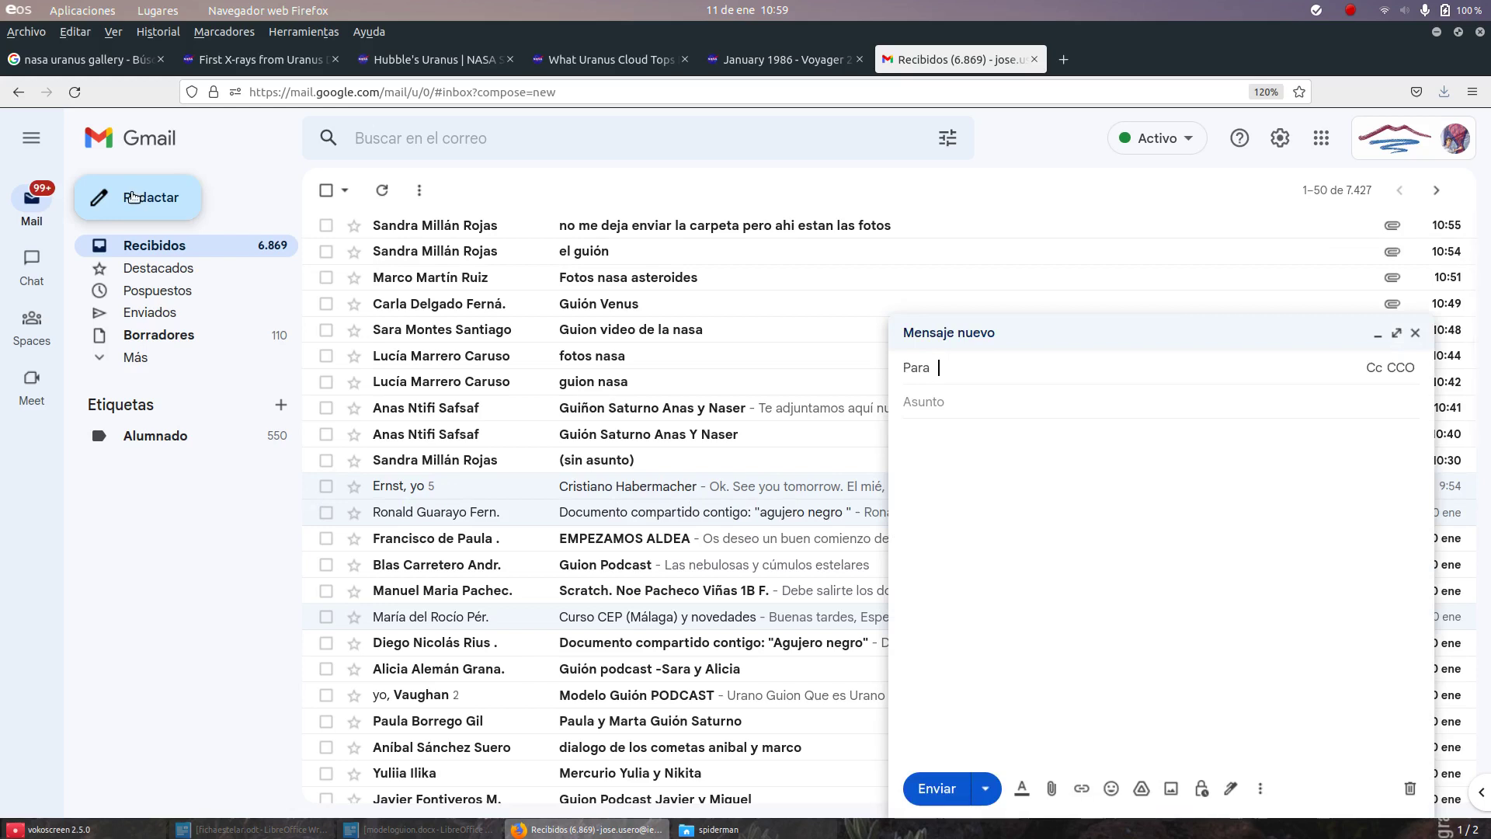
type("jose.")
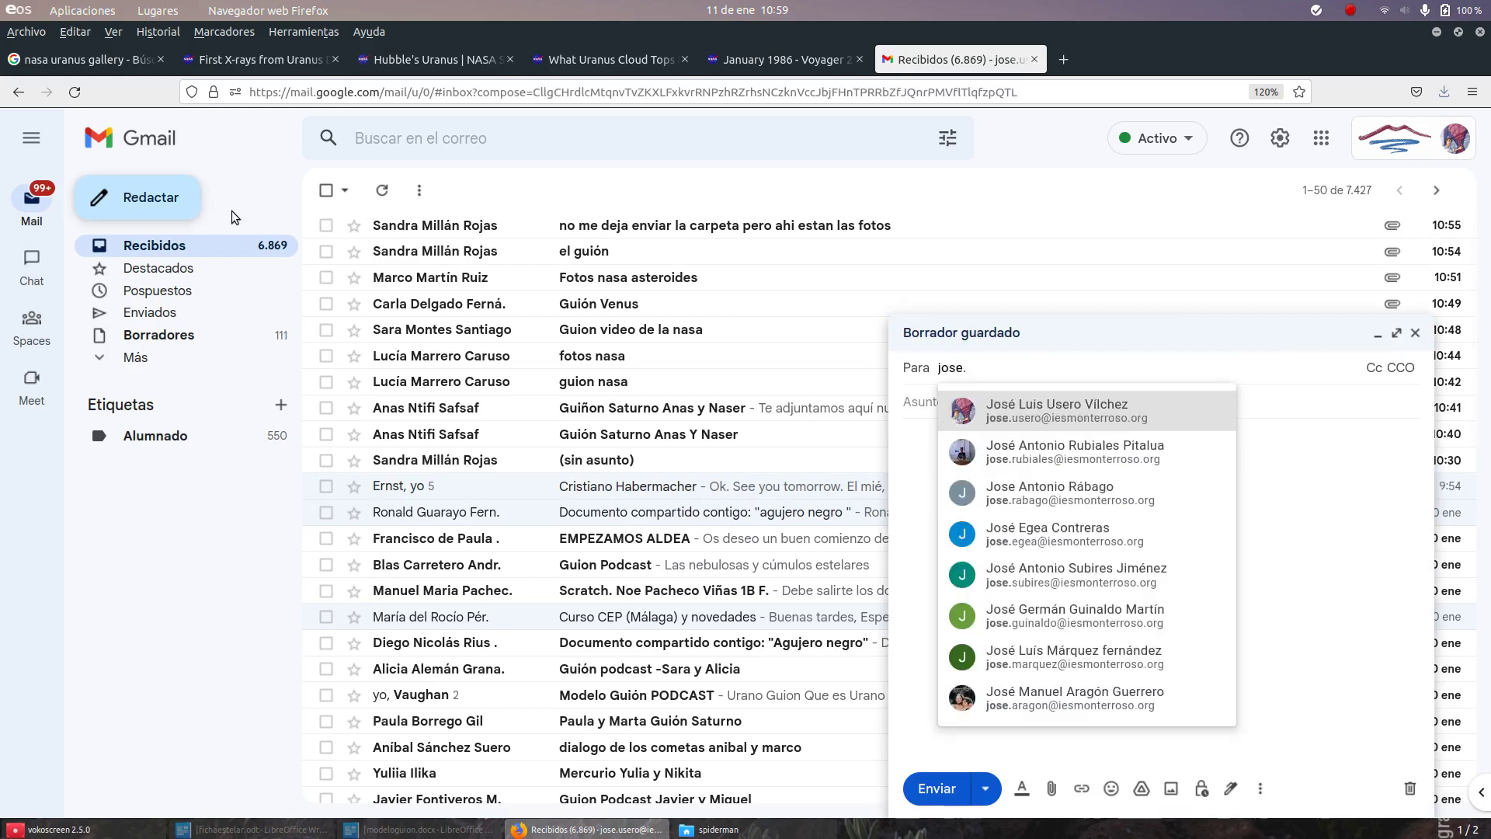
left_click(1140, 426)
left_click(1039, 408)
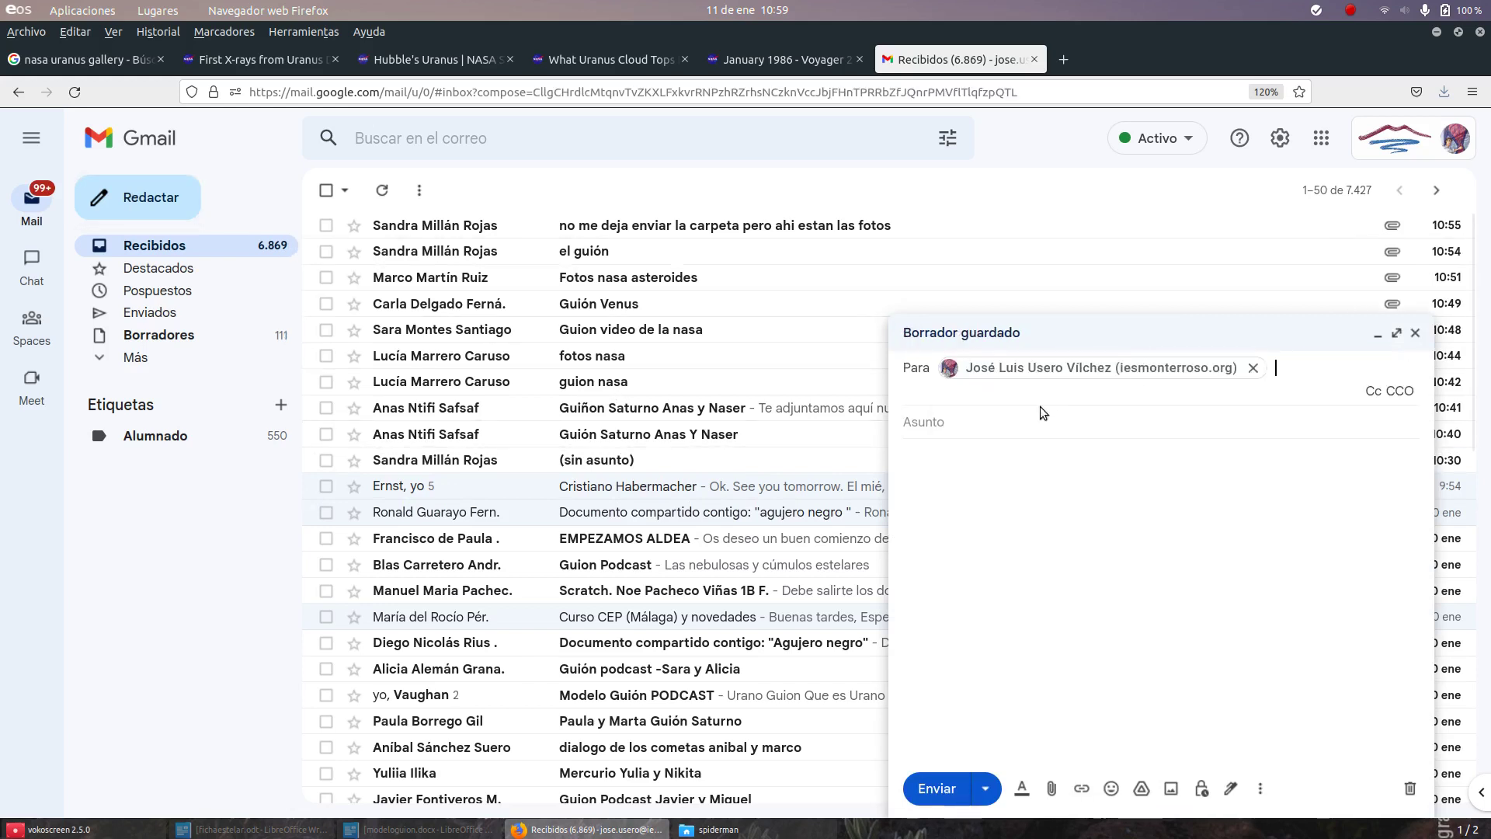
type("Fotos")
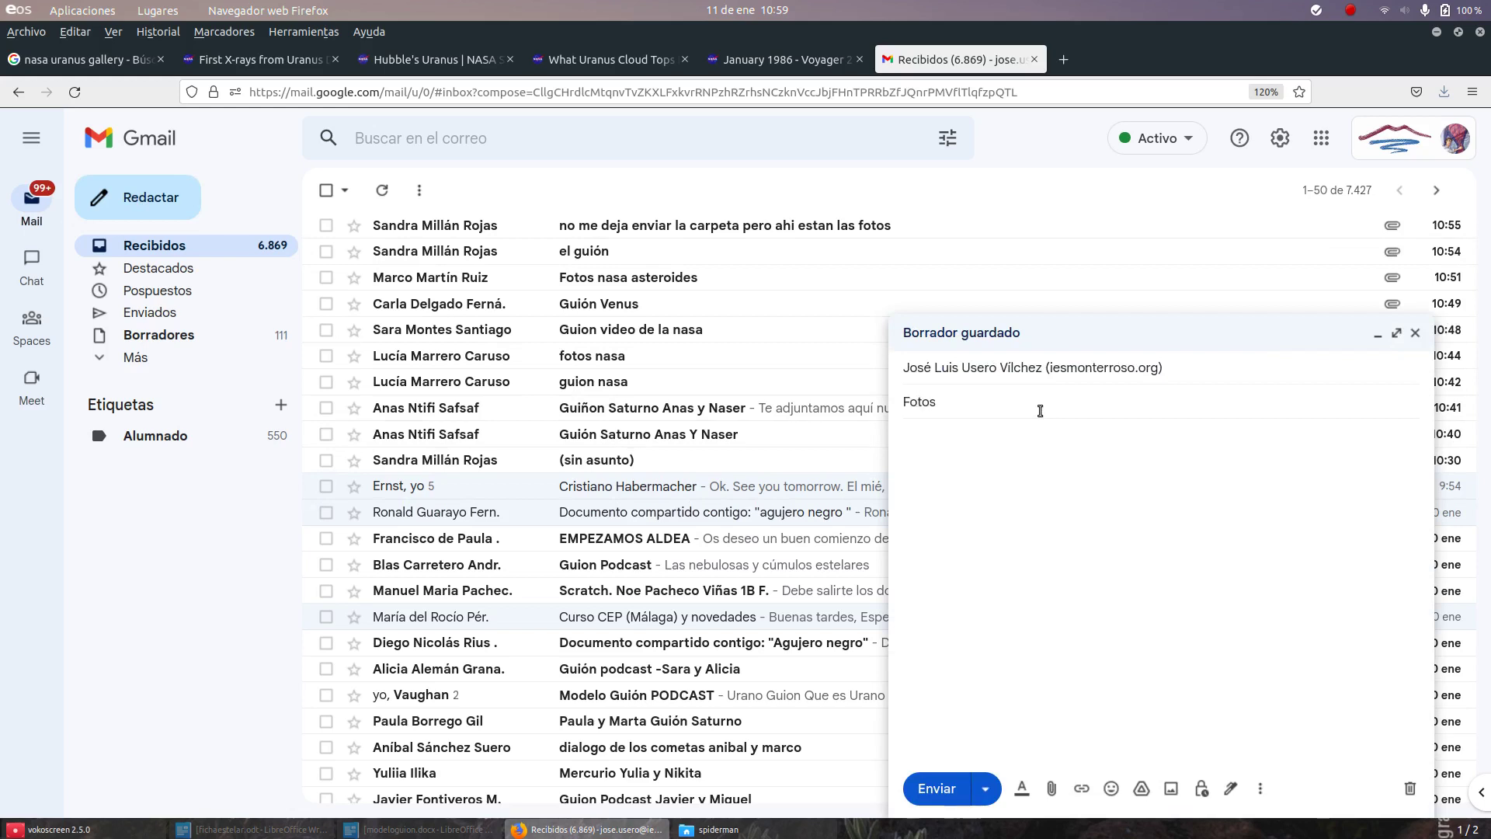
Return to the "spiderman" folder in the file manager and compress all seven images into a .zip archive named "spiderman"
left_click(722, 830)
left_click_drag(1023, 224, 610, 112)
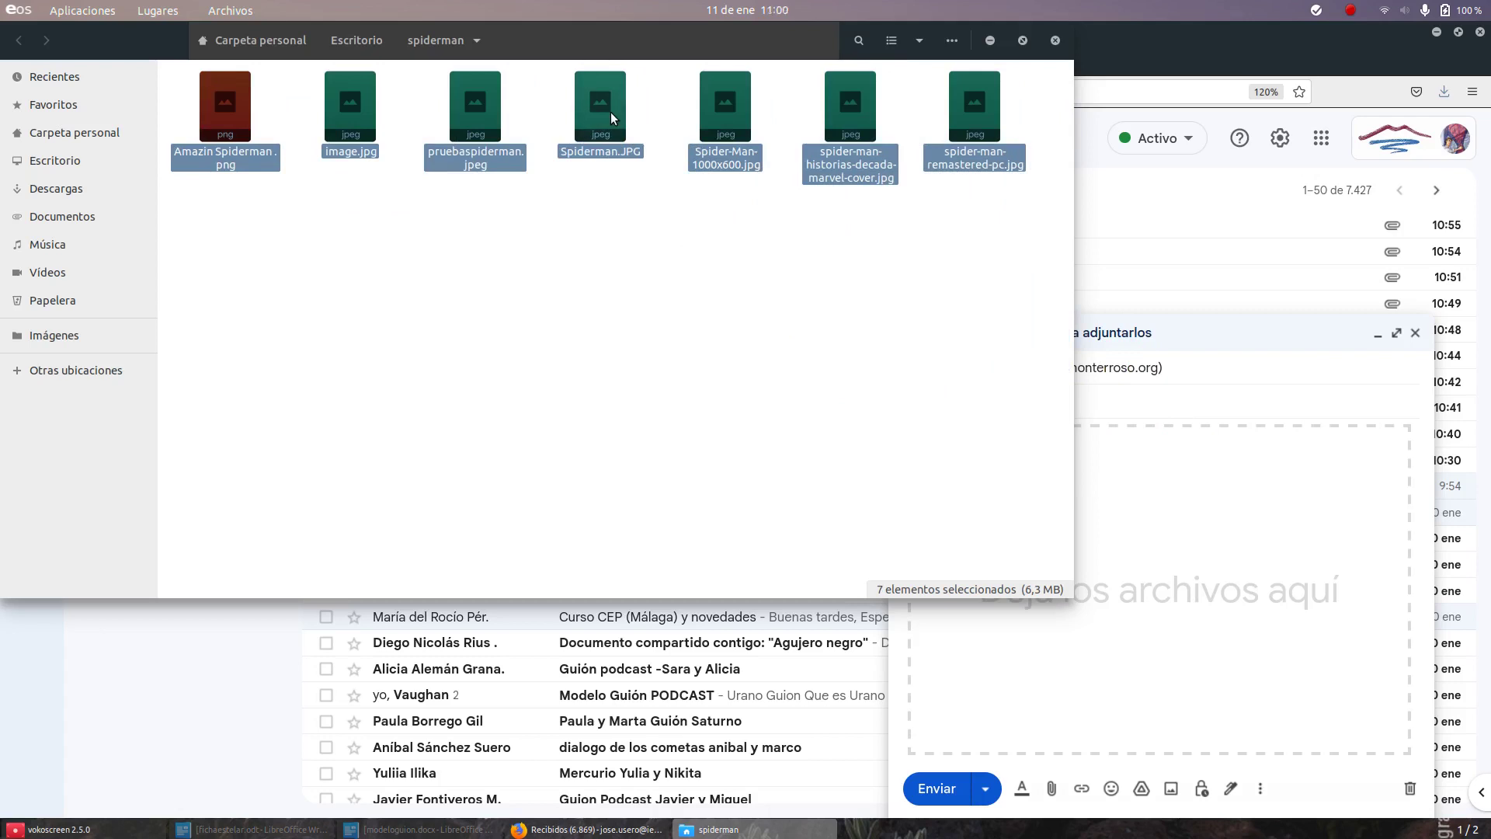
left_click(585, 226)
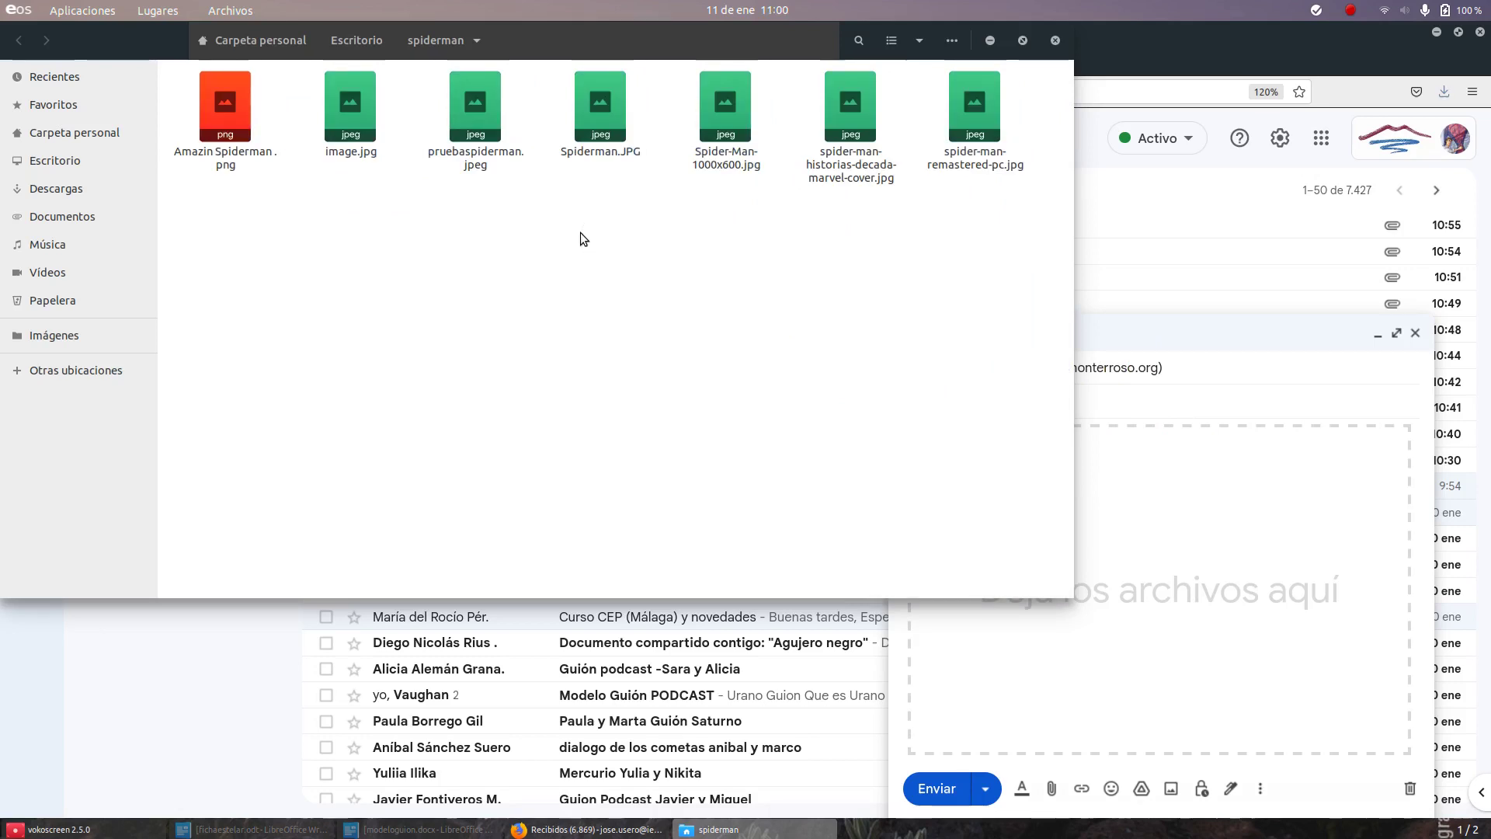
left_click_drag(1020, 261, 202, 109)
right_click(223, 122)
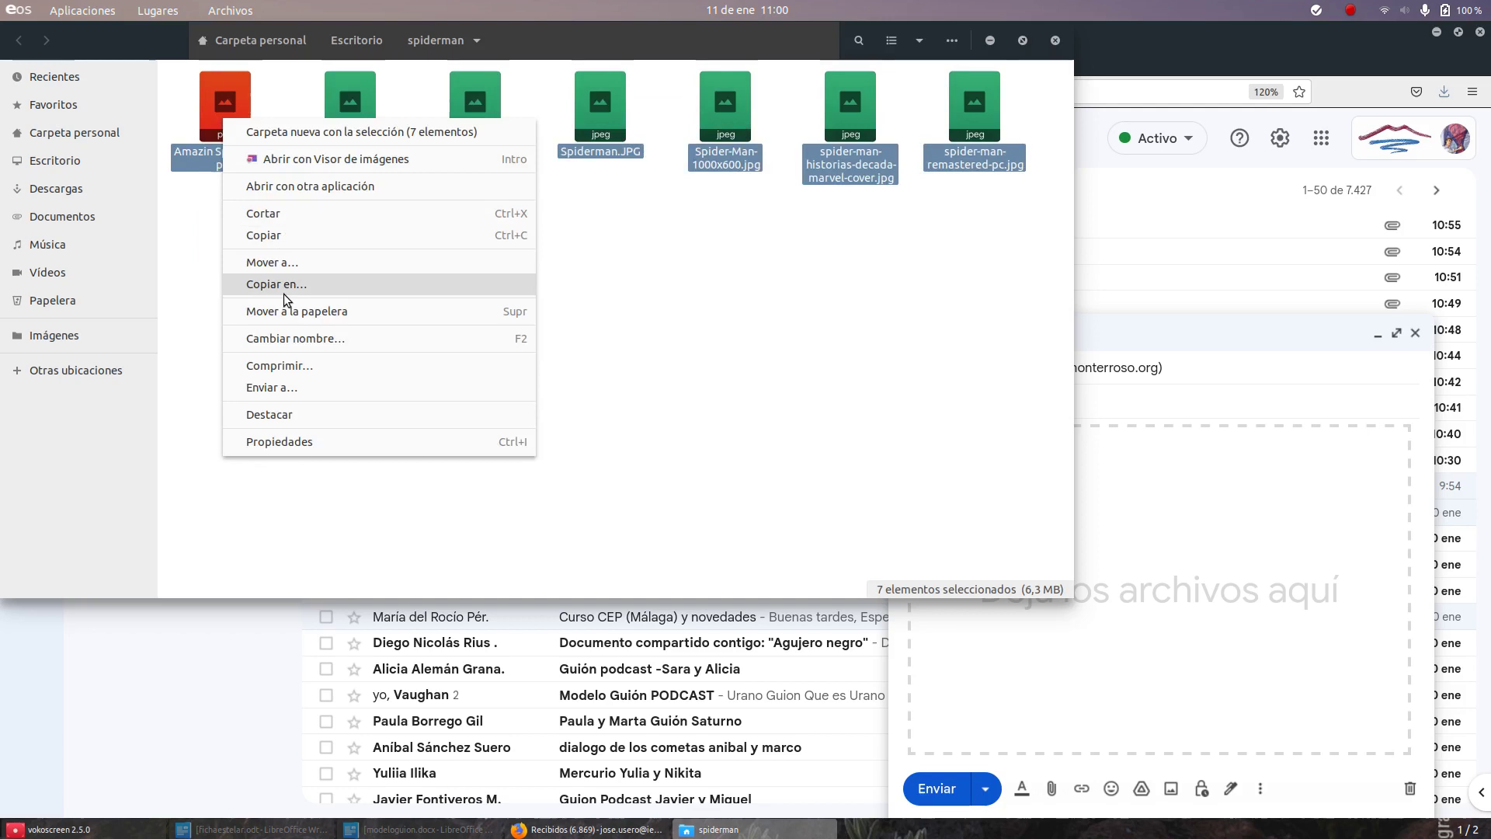
left_click(309, 367)
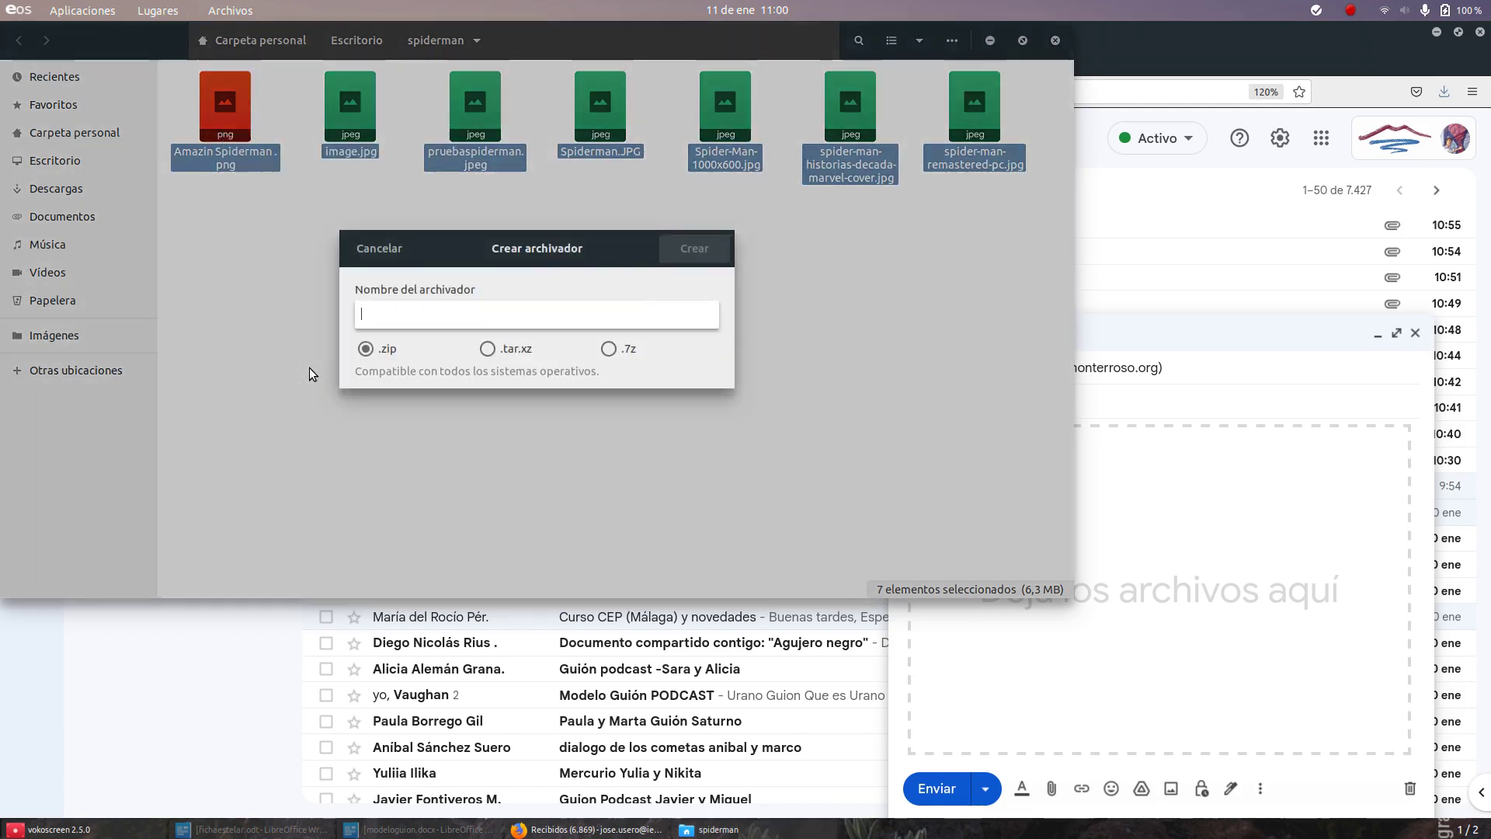
type("spiderman")
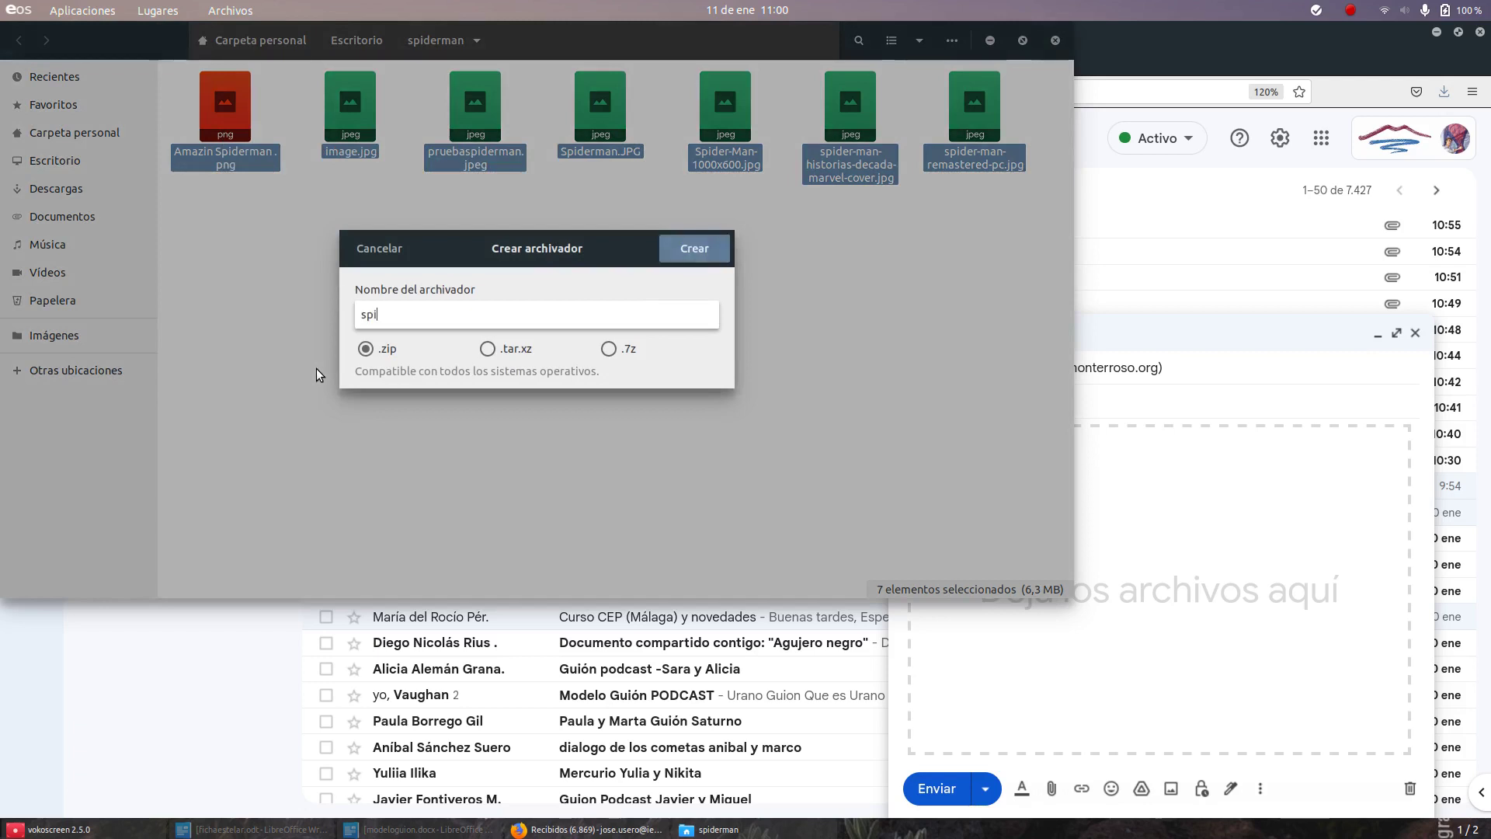
key("Return")
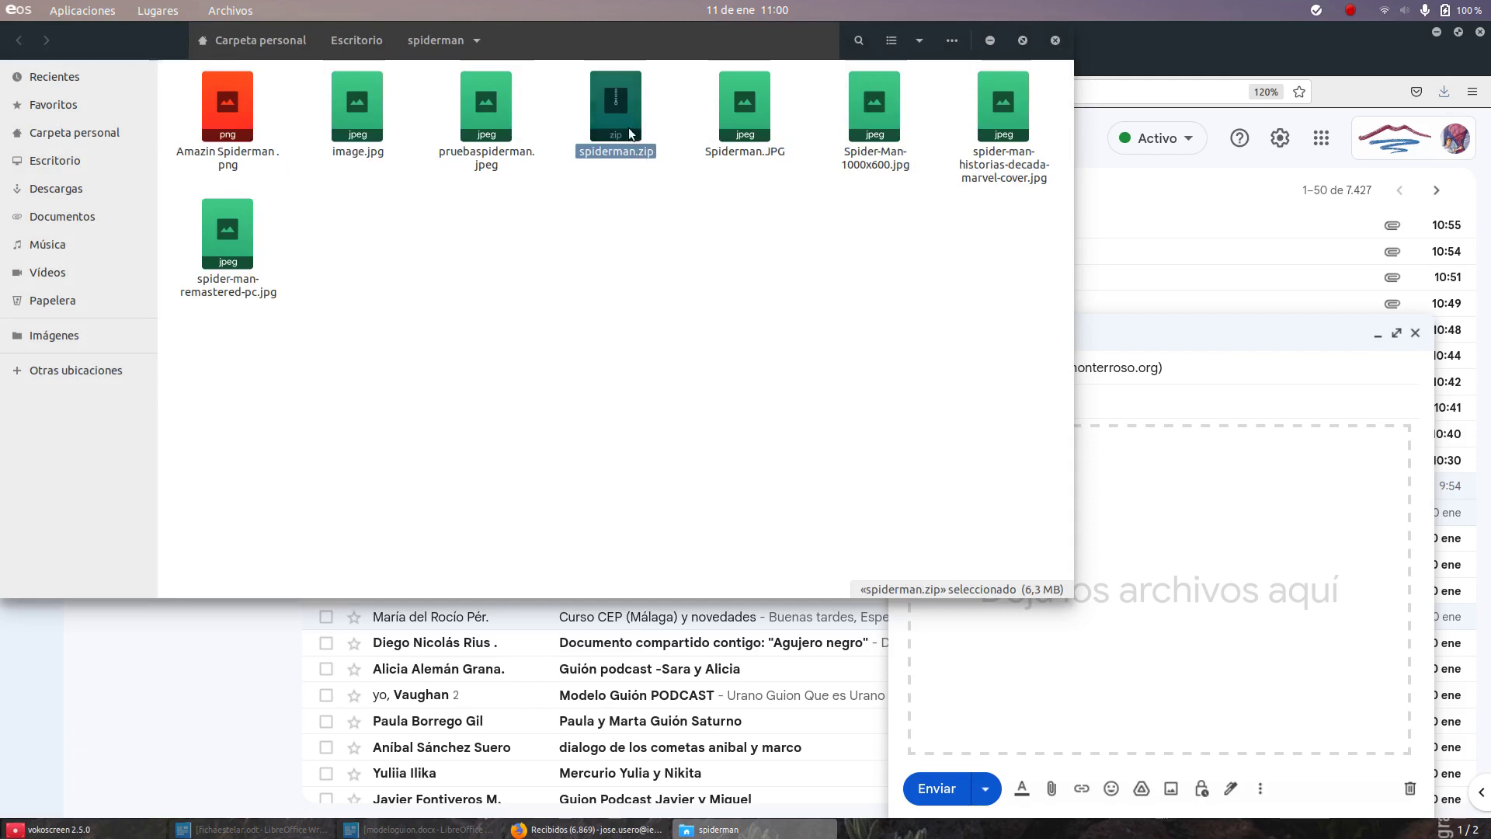
Attach spiderman.zip to the open "Fotos" message in Gmail and send it
left_click_drag(627, 127, 1103, 655)
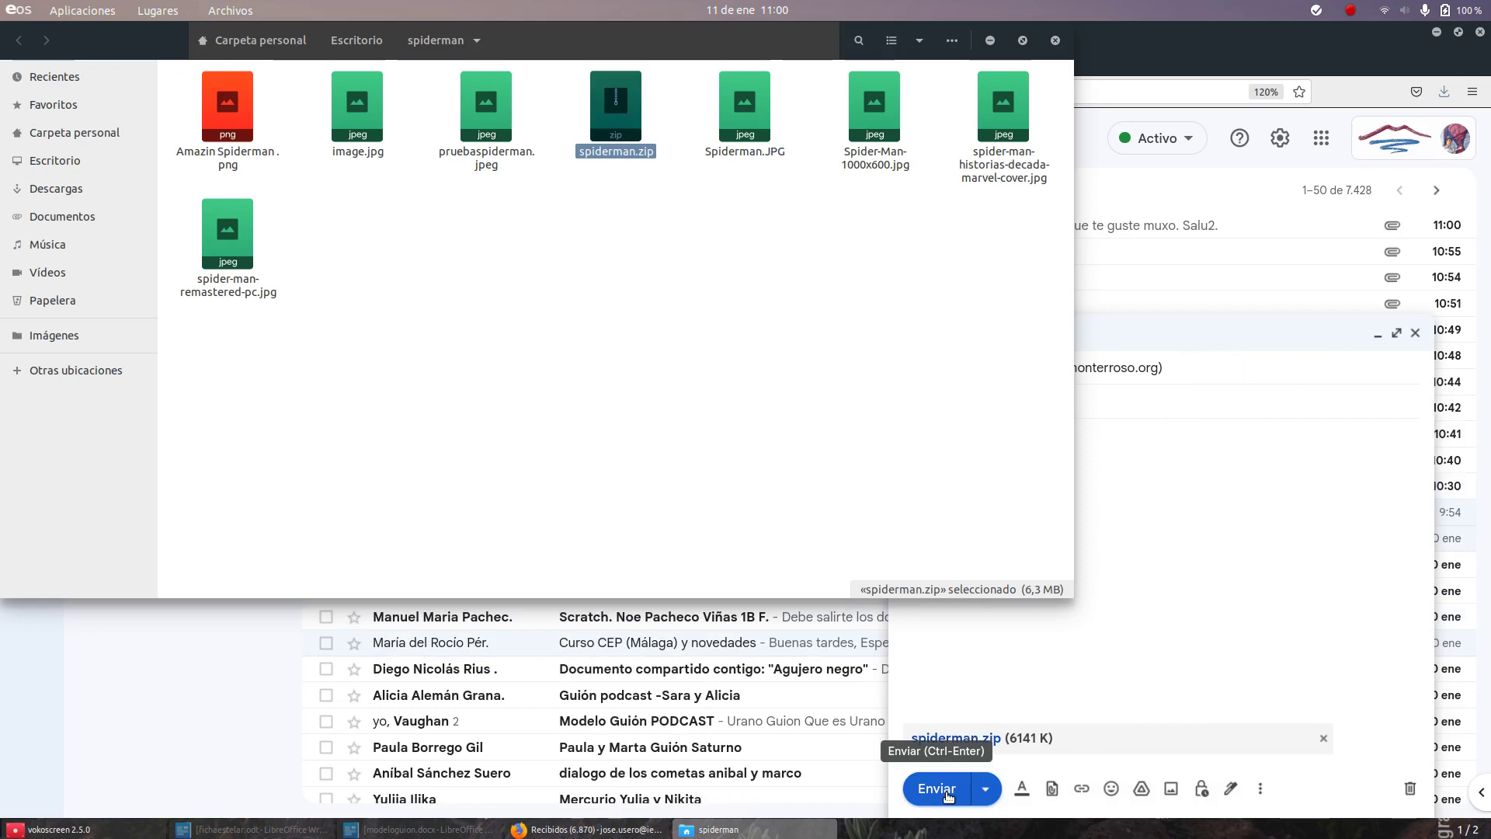
left_click(948, 789)
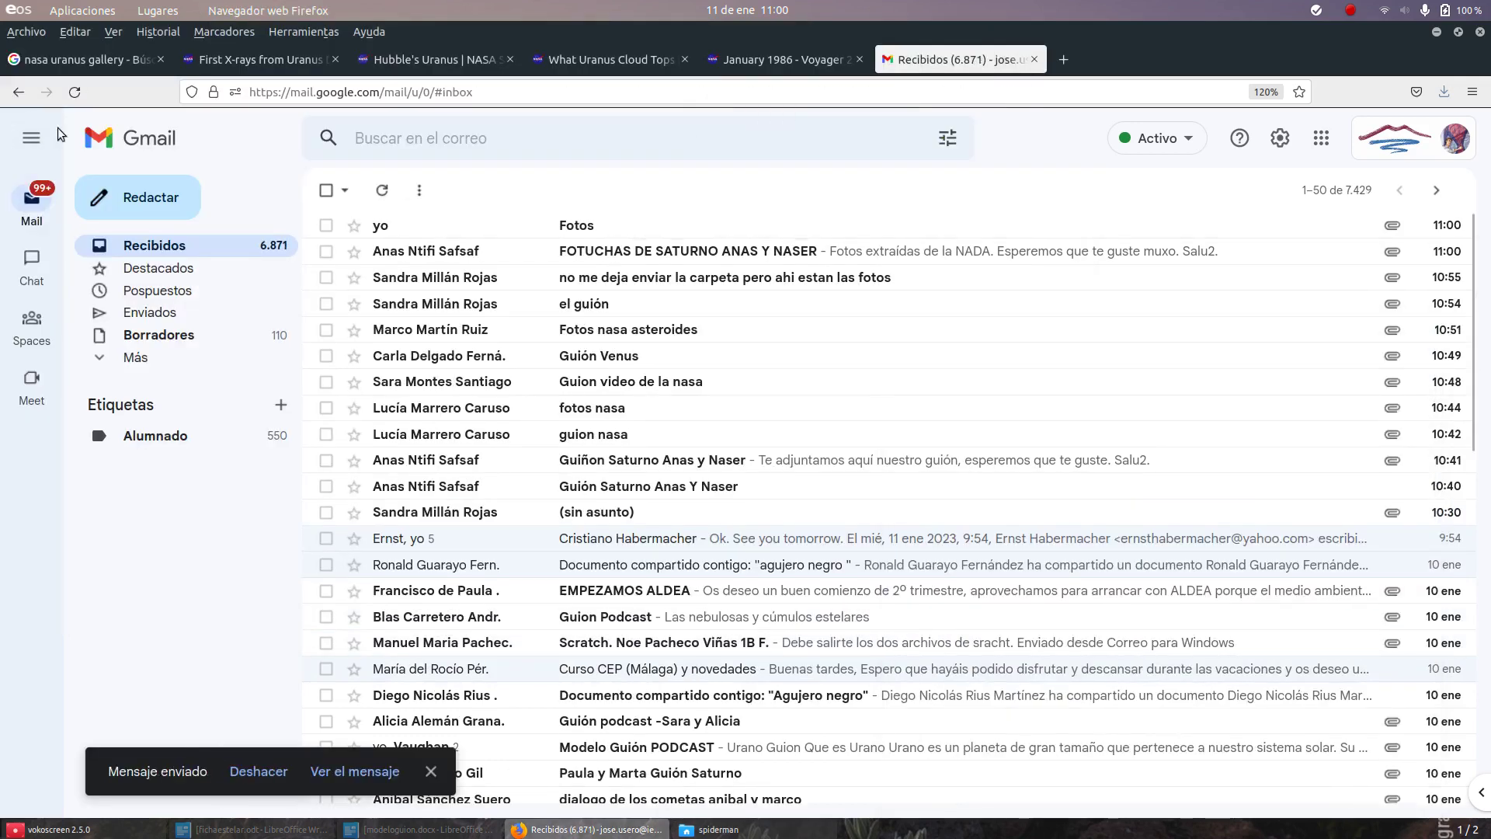
Start another new Gmail message addressed to the same school contact
left_click(111, 201)
type("jose.u")
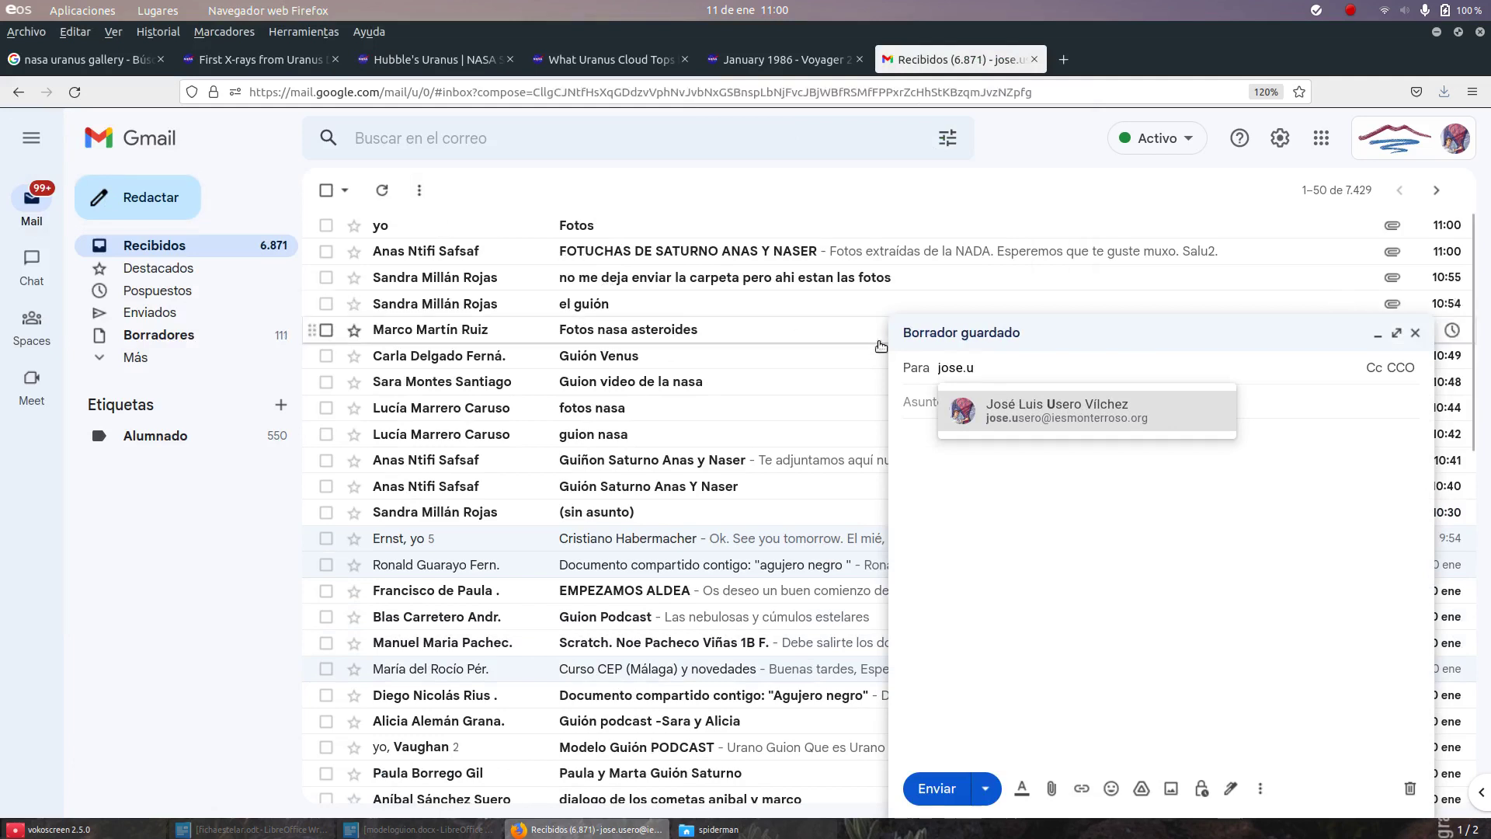
left_click(1033, 420)
left_click(1024, 417)
Enter "Fotos de la croquetesión" as the new message's subject
type("Corr")
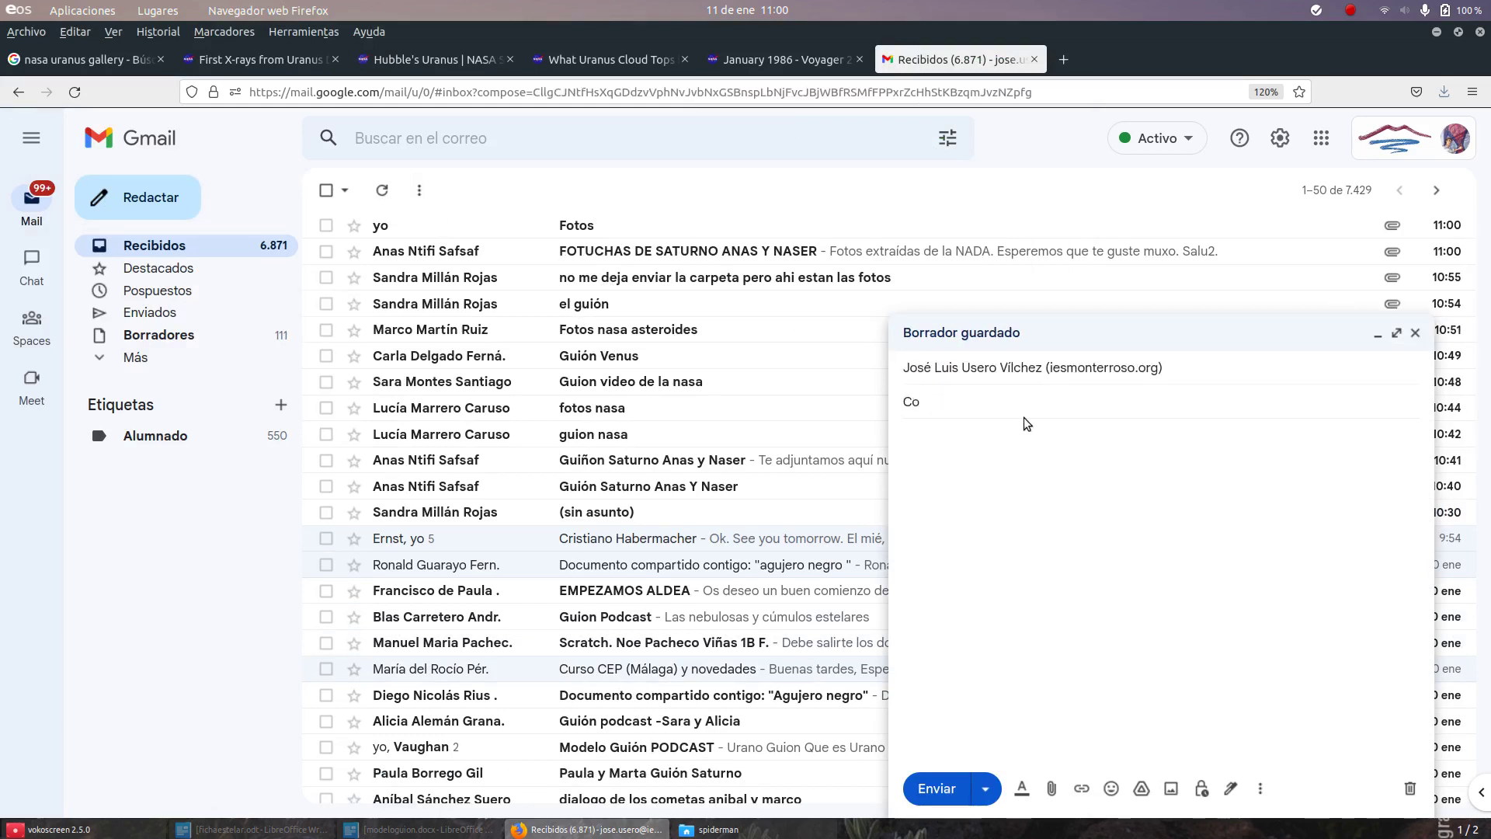
key("BackSpace")
key("BackSpace")
key("BackSpace")
key("BackSpace")
type("foto")
key("BackSpace")
key("BackSpace")
key("BackSpace")
key("BackSpace")
type("f")
key("BackSpace")
type("Fot")
key("BackSpace")
key("BackSpace")
type("otos de la")
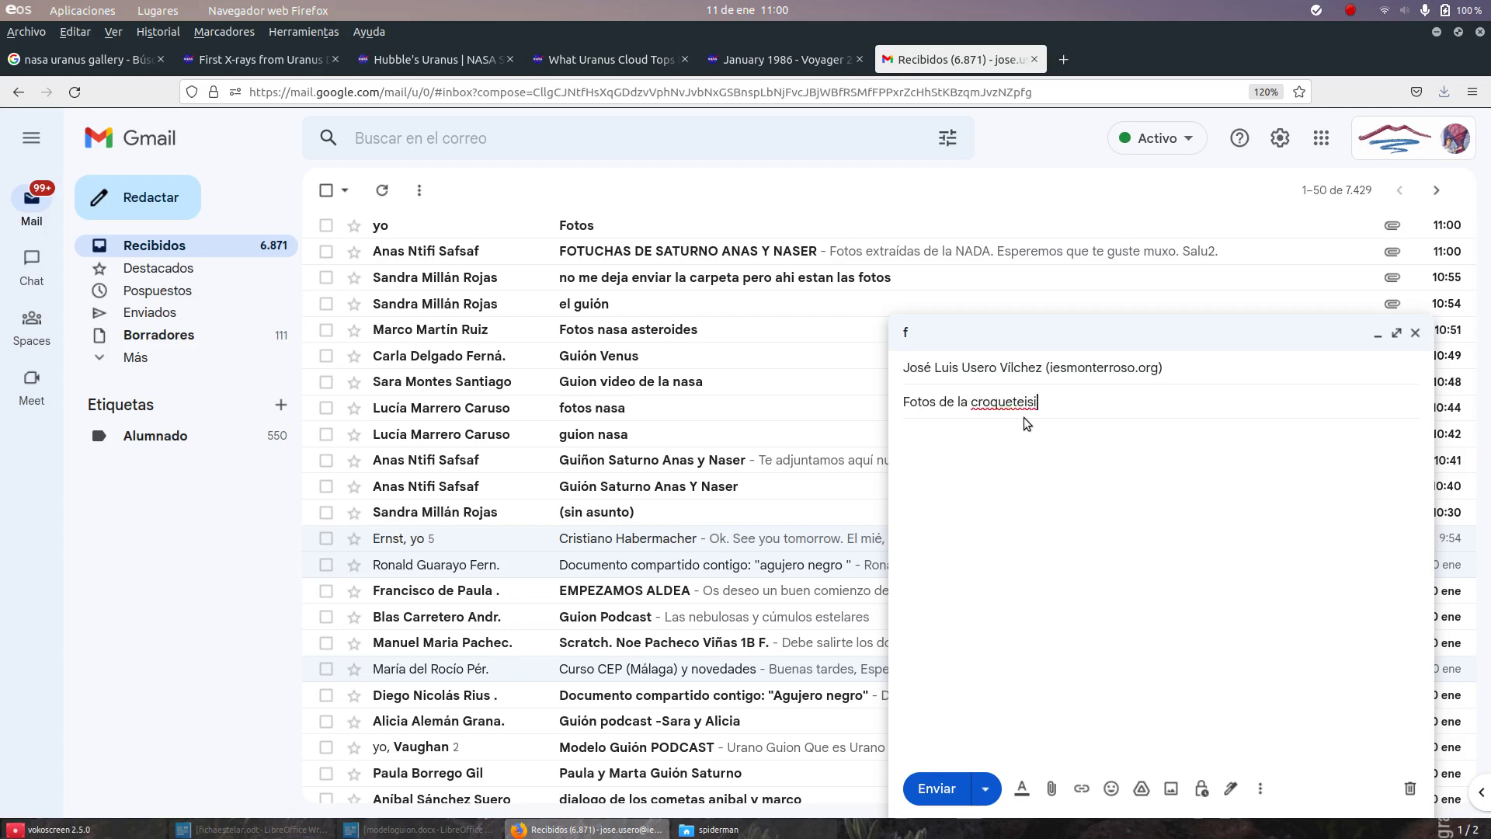
type("croquetesión")
key("Tab")
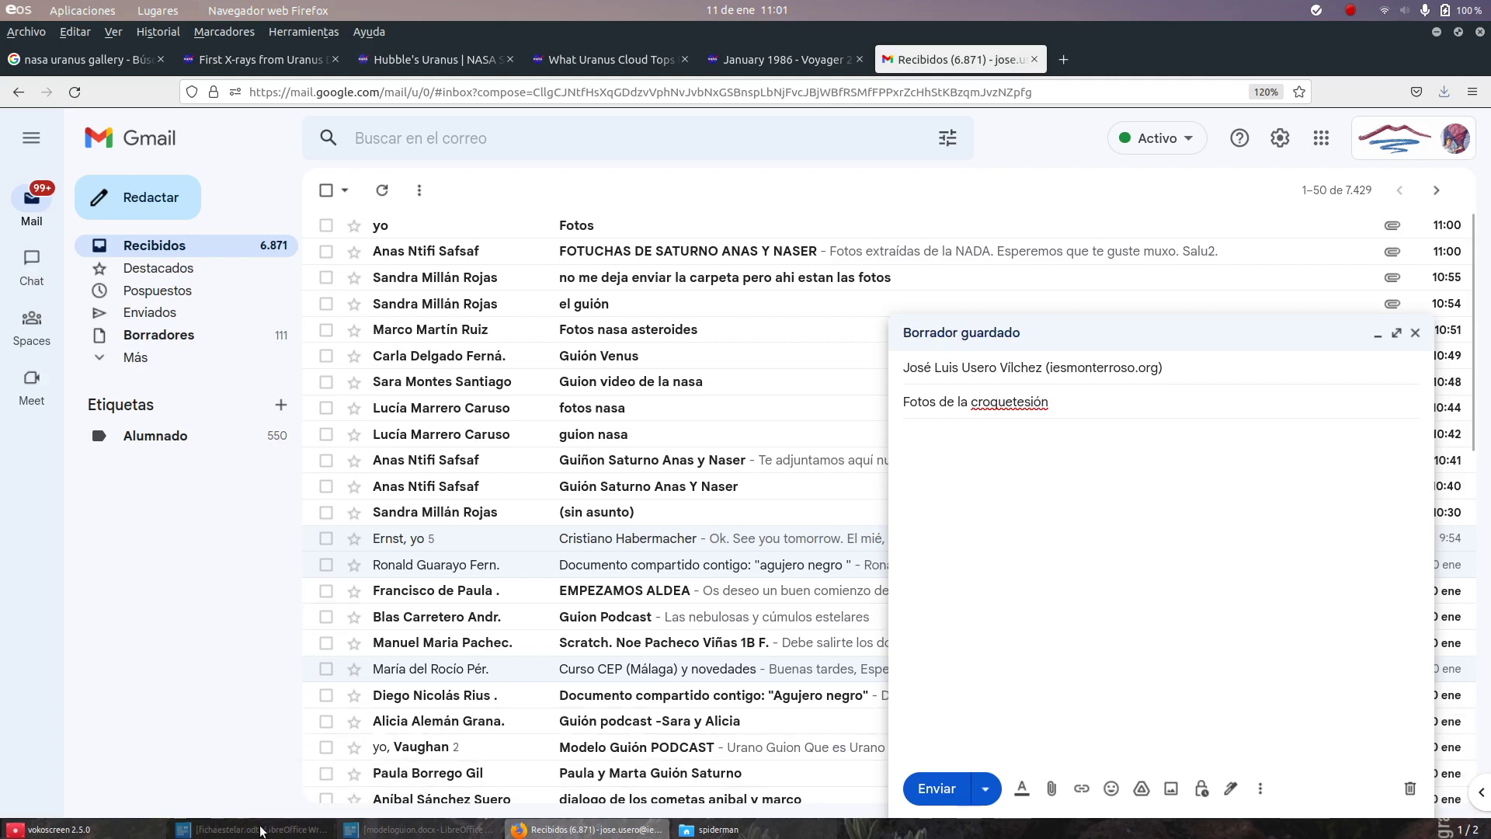
Switch to the file manager, open the "croqueta" folder on the desktop and display its files as a list
left_click(718, 829)
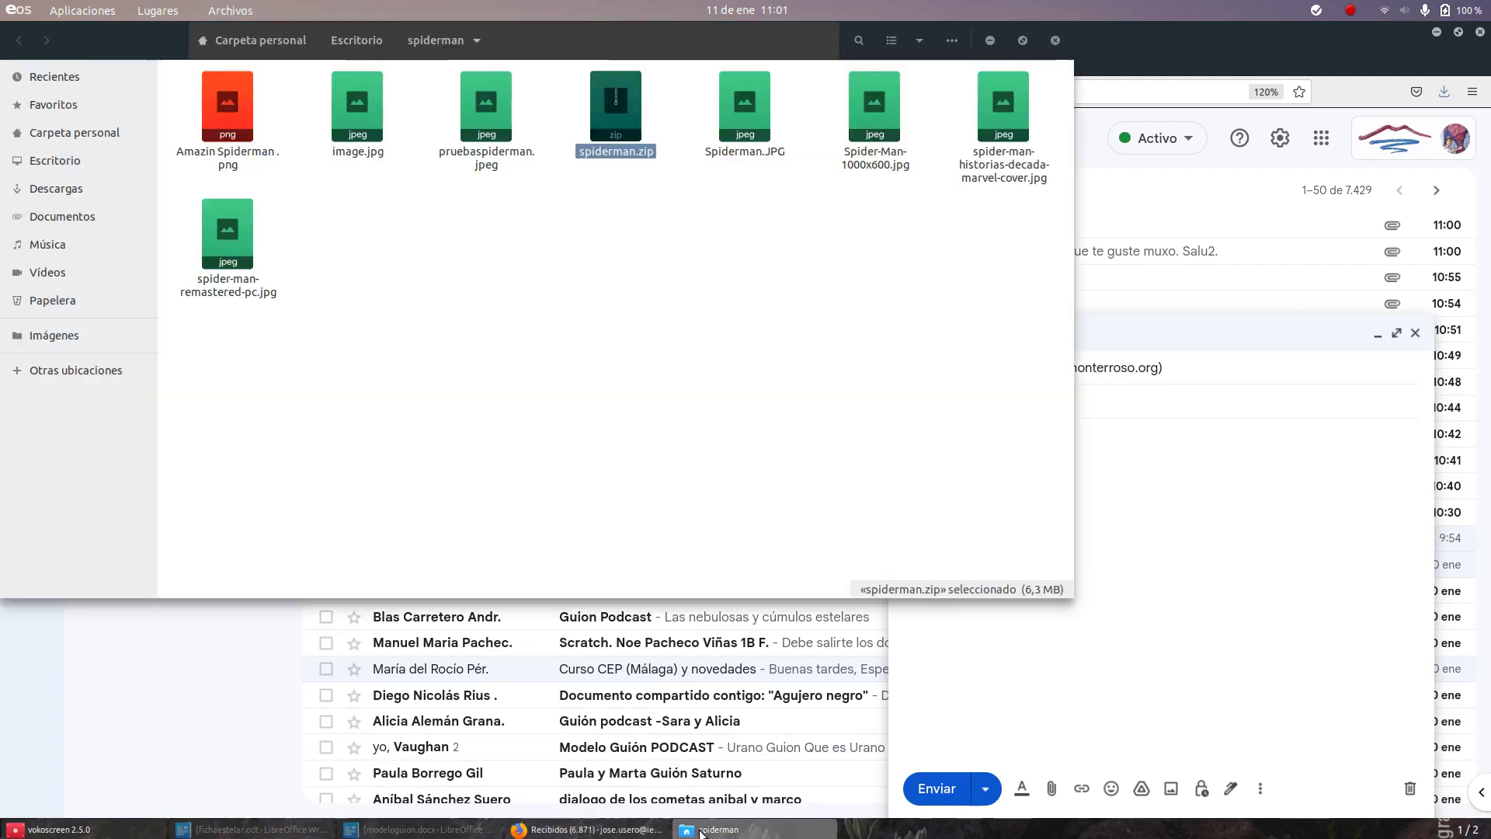
left_click(377, 46)
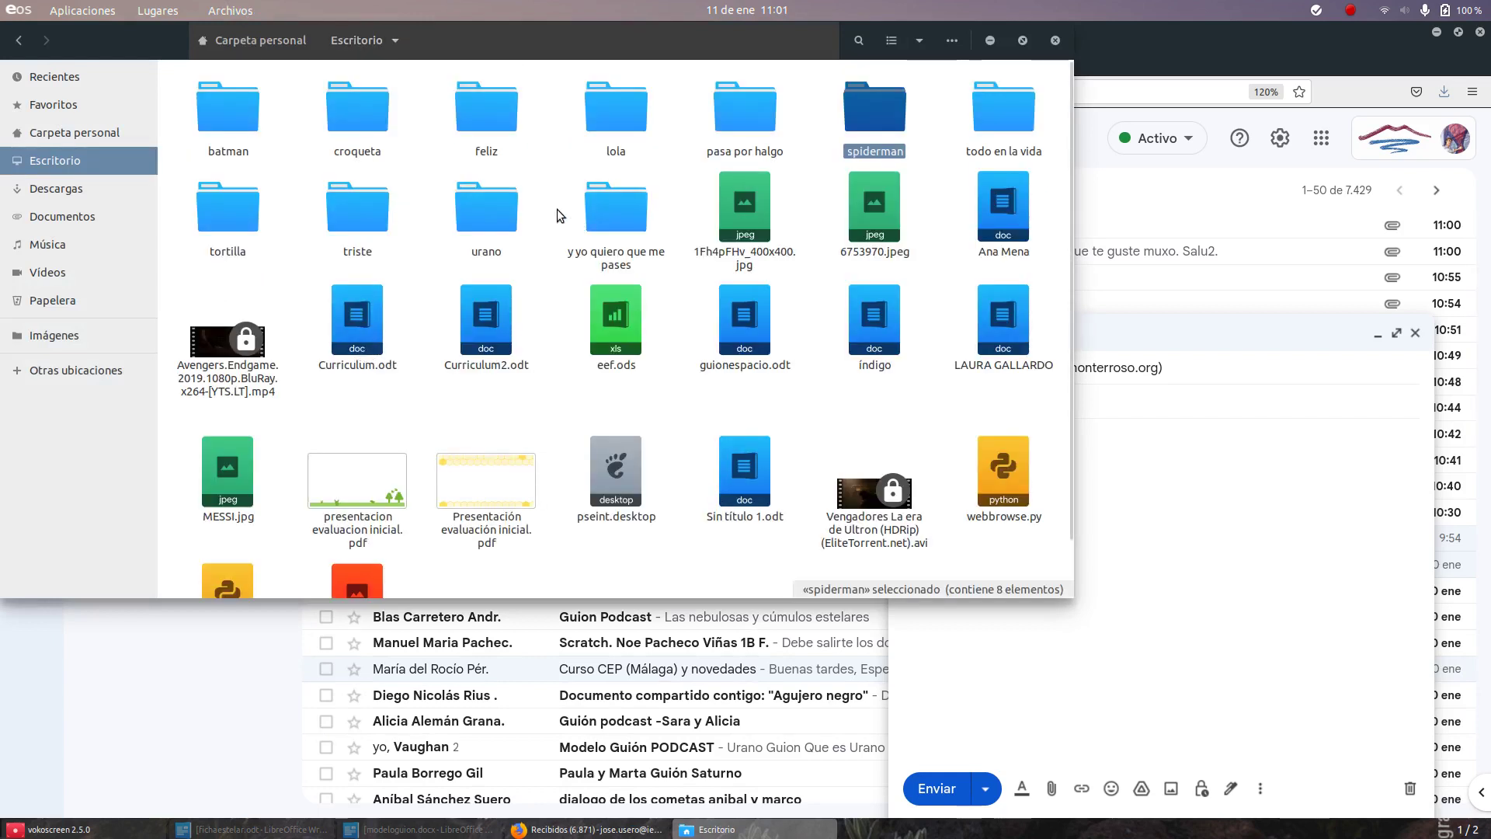
double_click(356, 112)
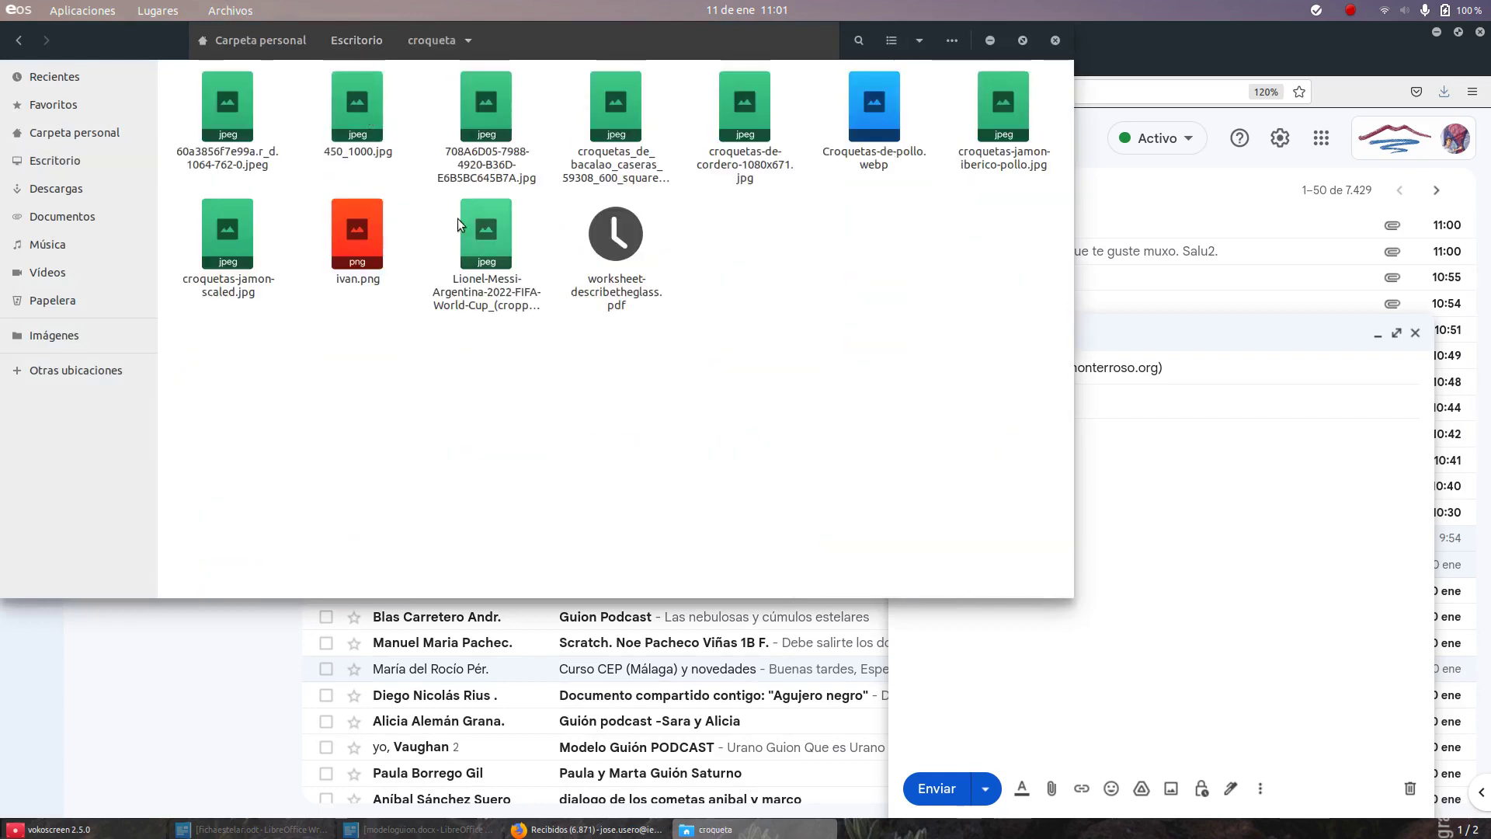
right_click(691, 401)
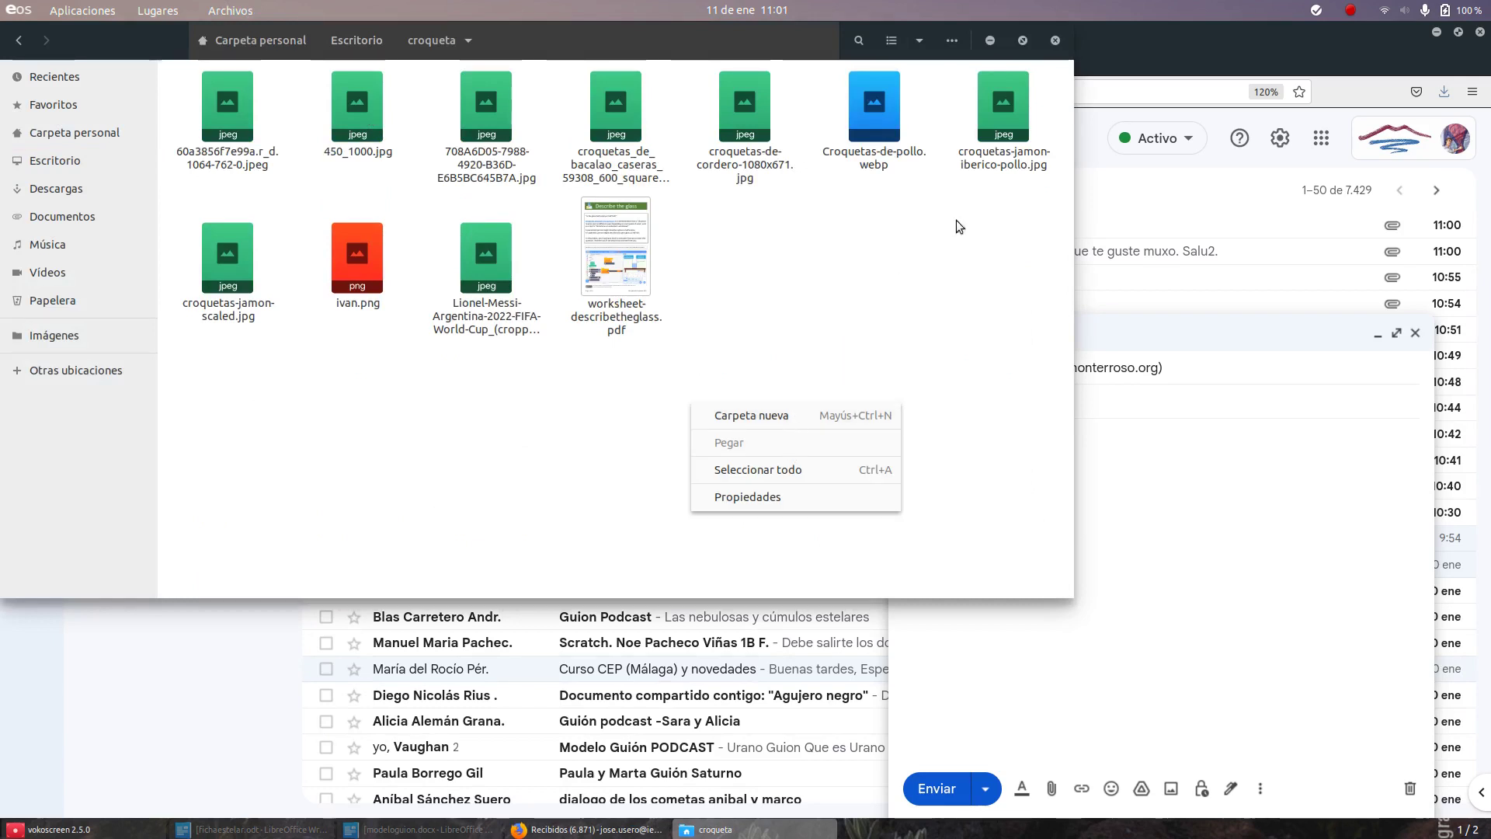
left_click(892, 42)
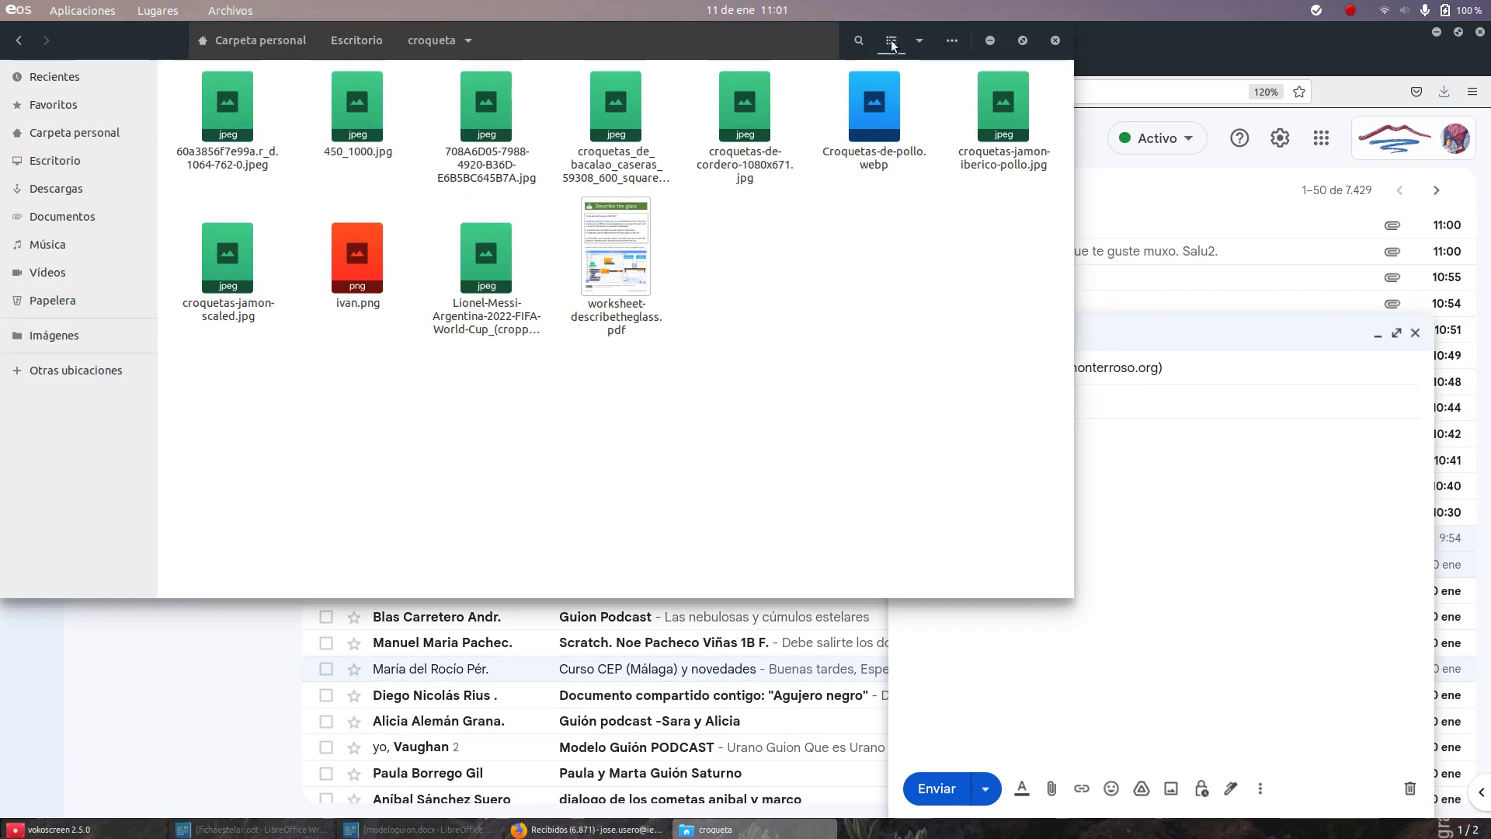
left_click(892, 43)
left_click(892, 44)
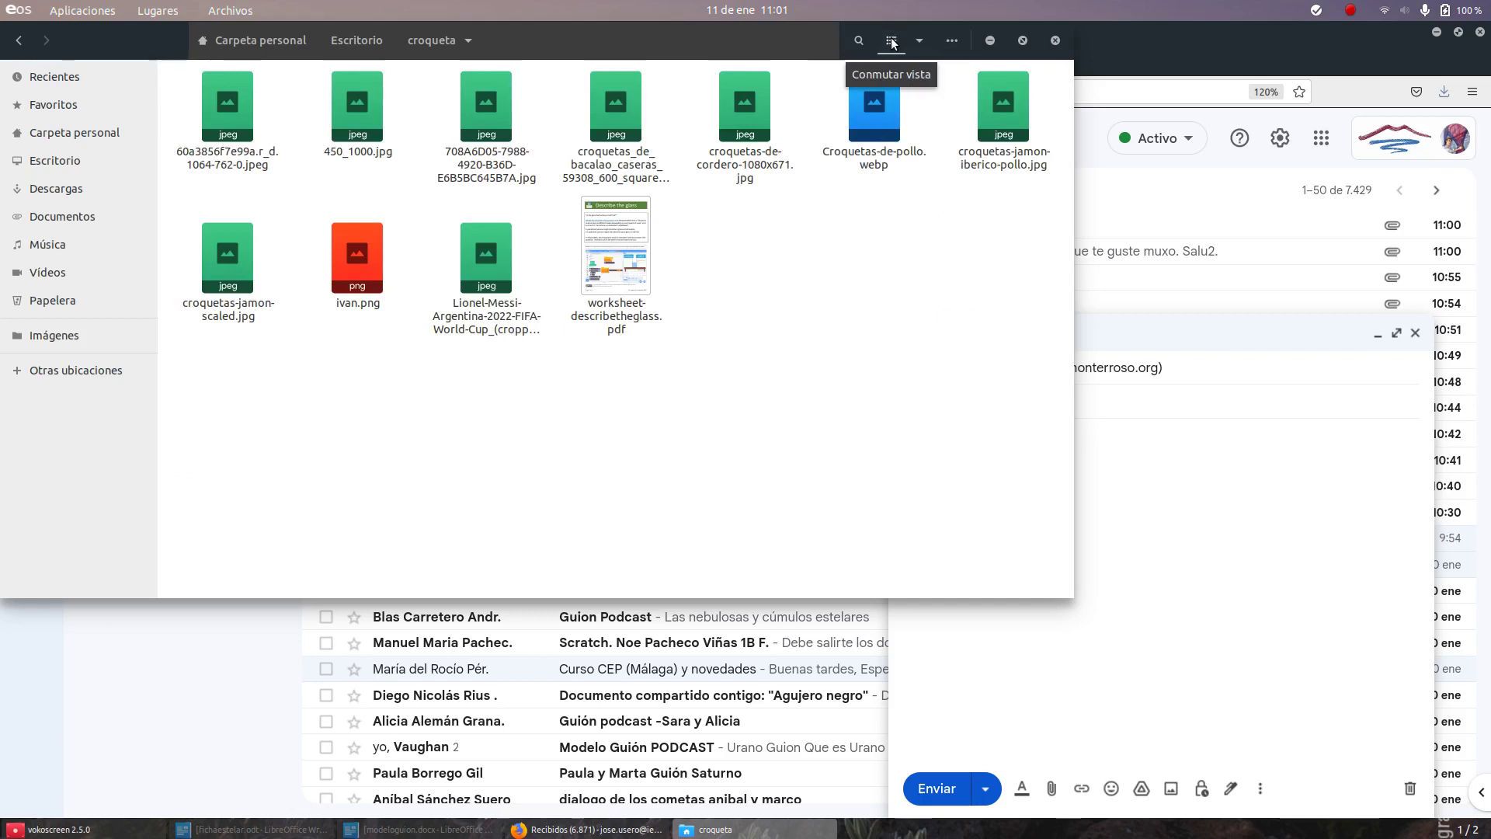
left_click(892, 44)
Look through the "croqueta" folder's images in the image viewer, starting with 60a3856f7e99a.r_d.1064-762-0.jpeg, to find any that do not belong, and close the viewer
left_click(309, 101)
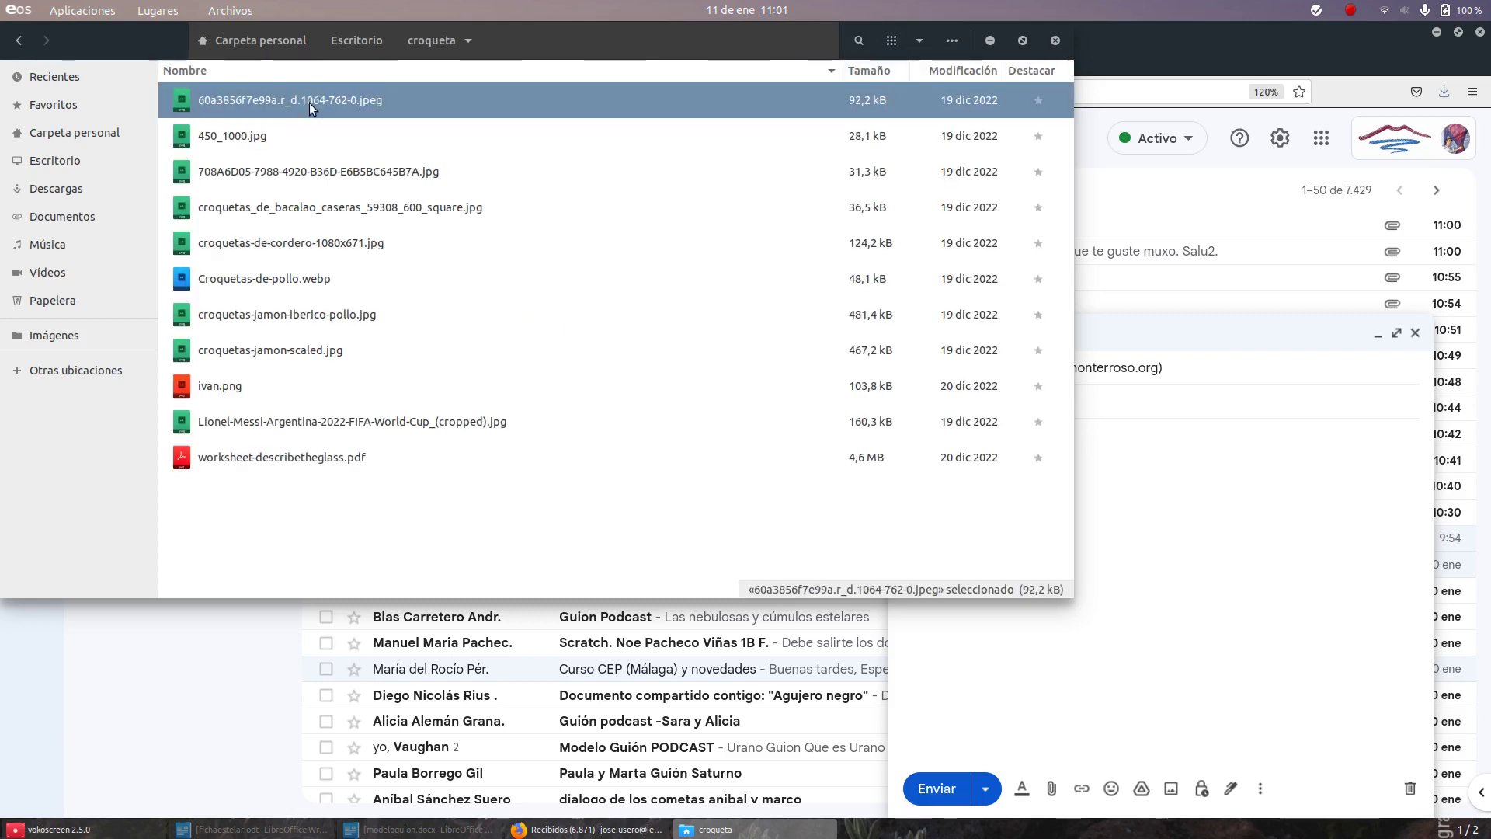
double_click(309, 102)
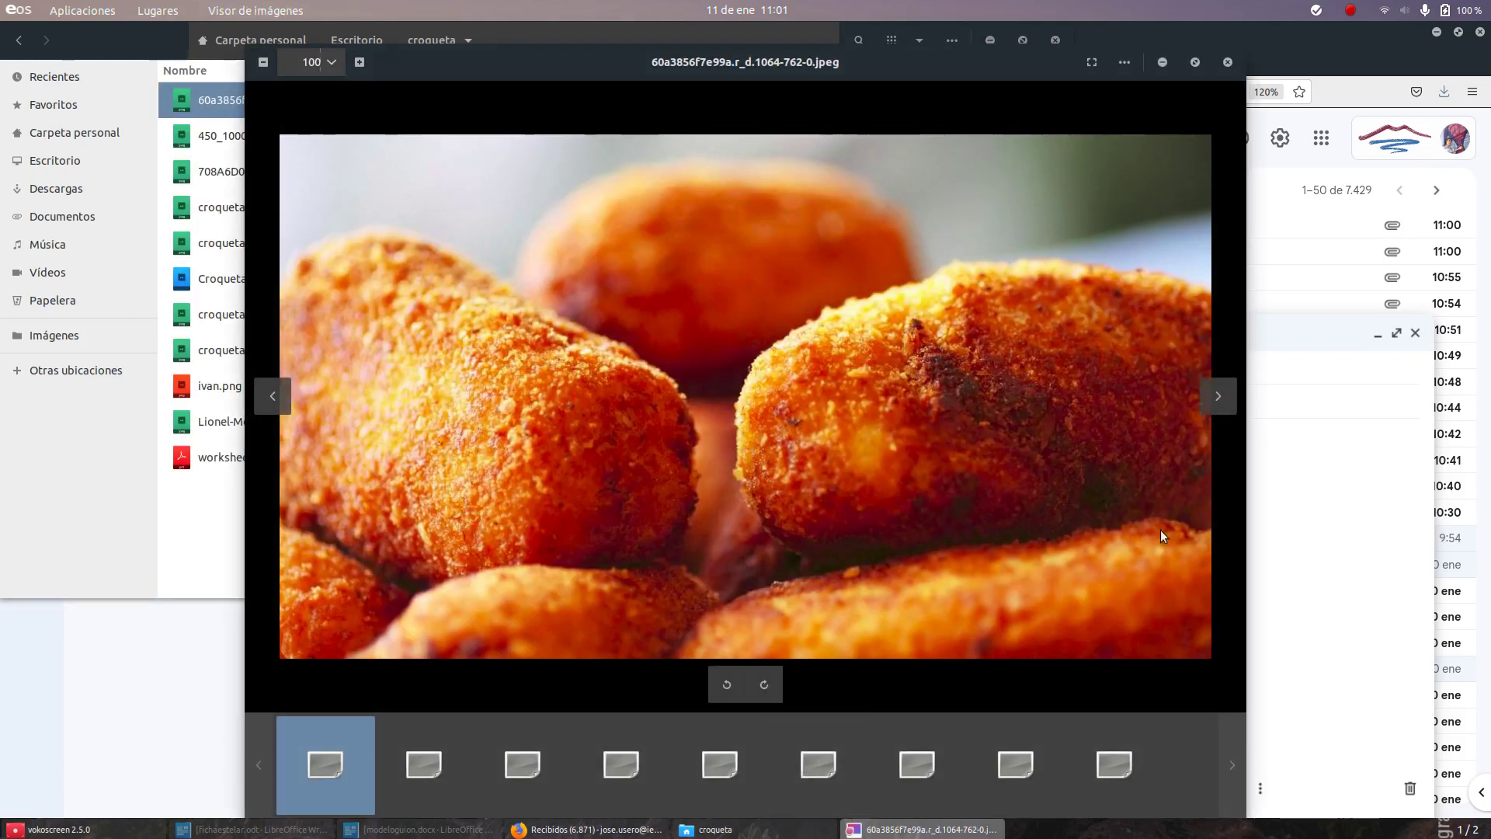
left_click(1217, 410)
left_click(1218, 409)
left_click(1220, 409)
left_click(1219, 407)
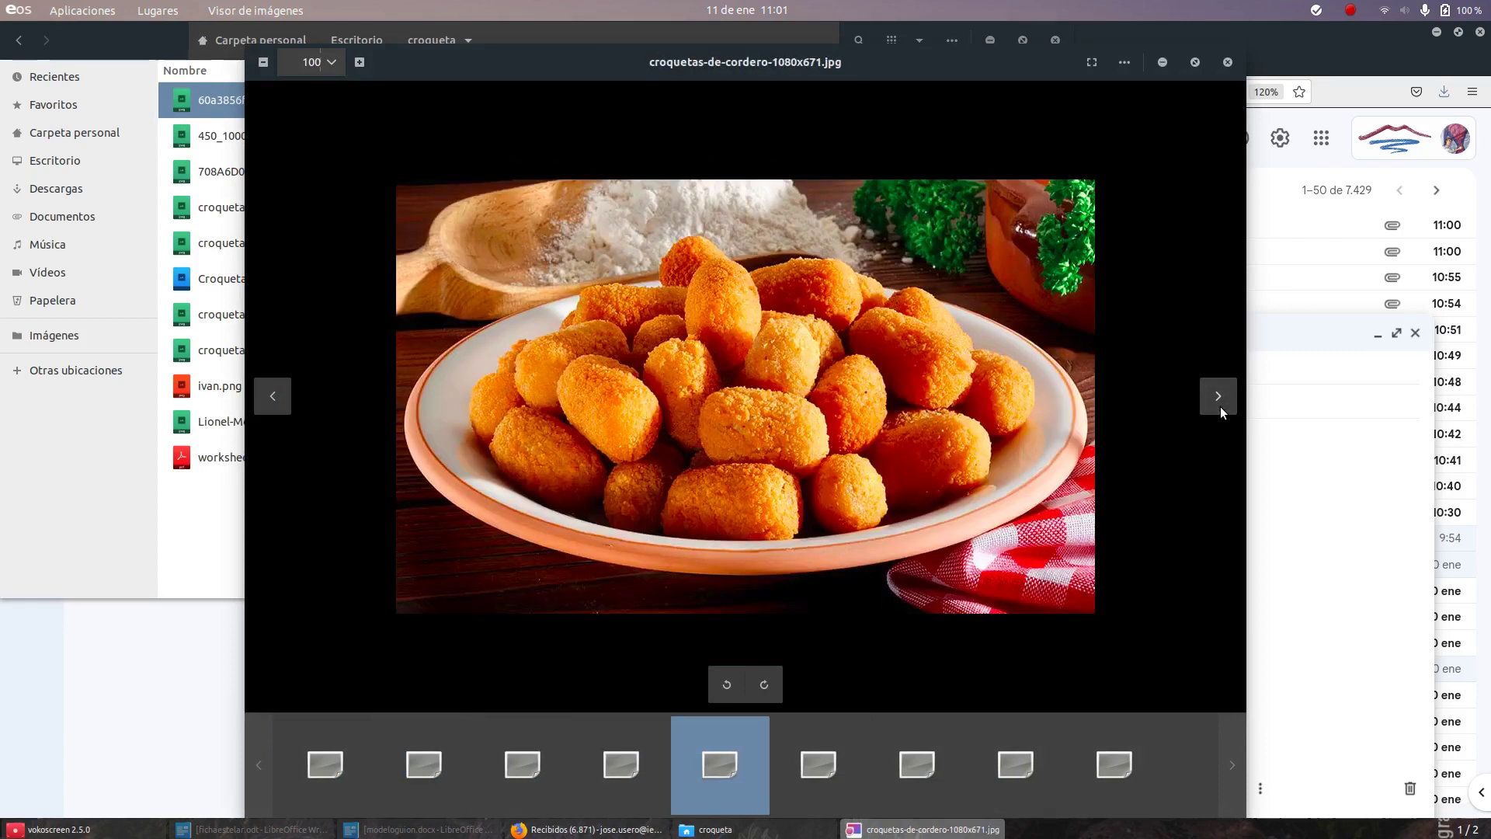
left_click(1220, 407)
left_click(1219, 407)
left_click(1220, 407)
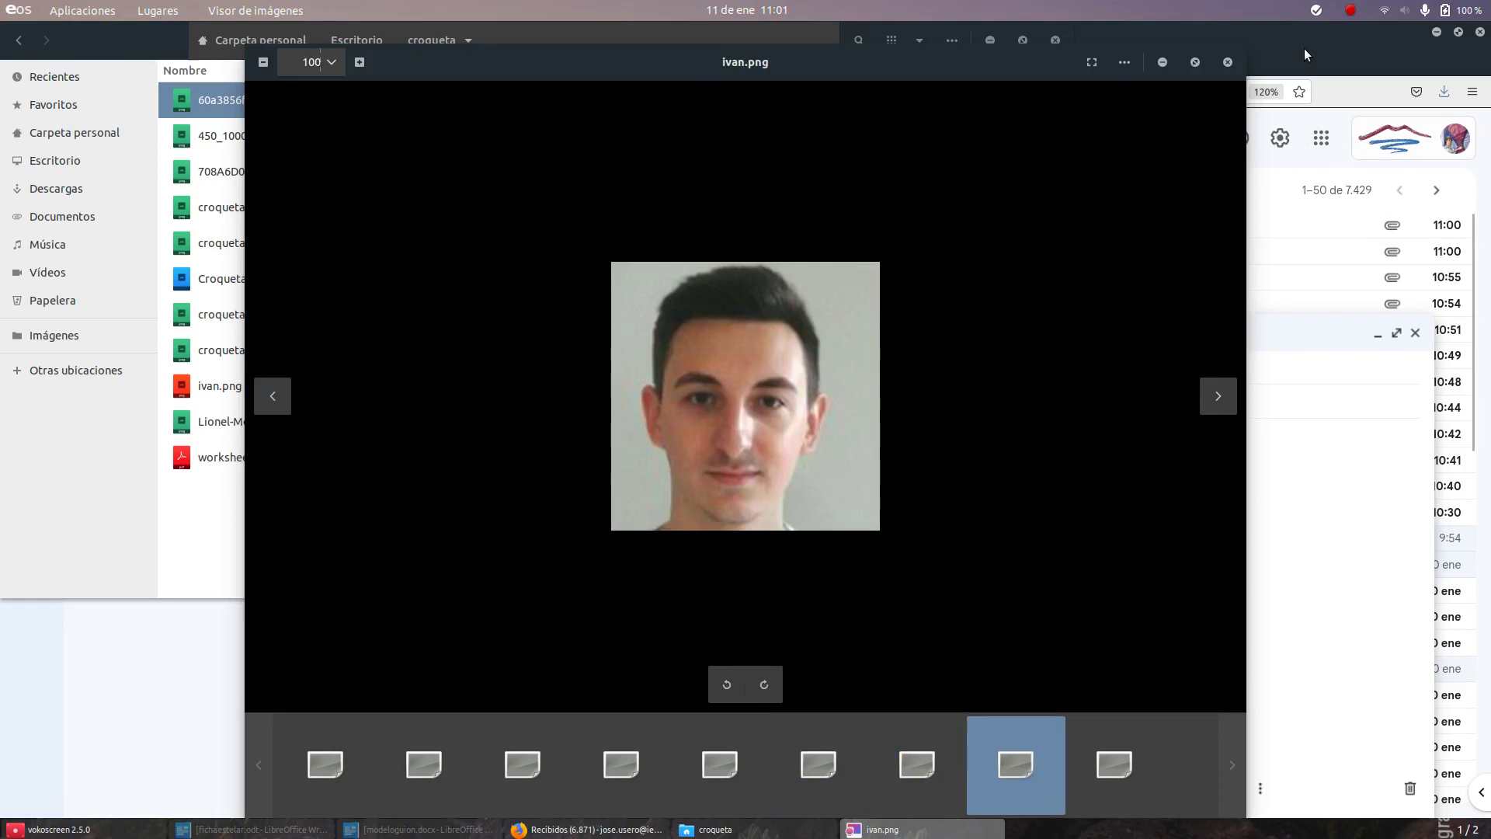
left_click(1228, 63)
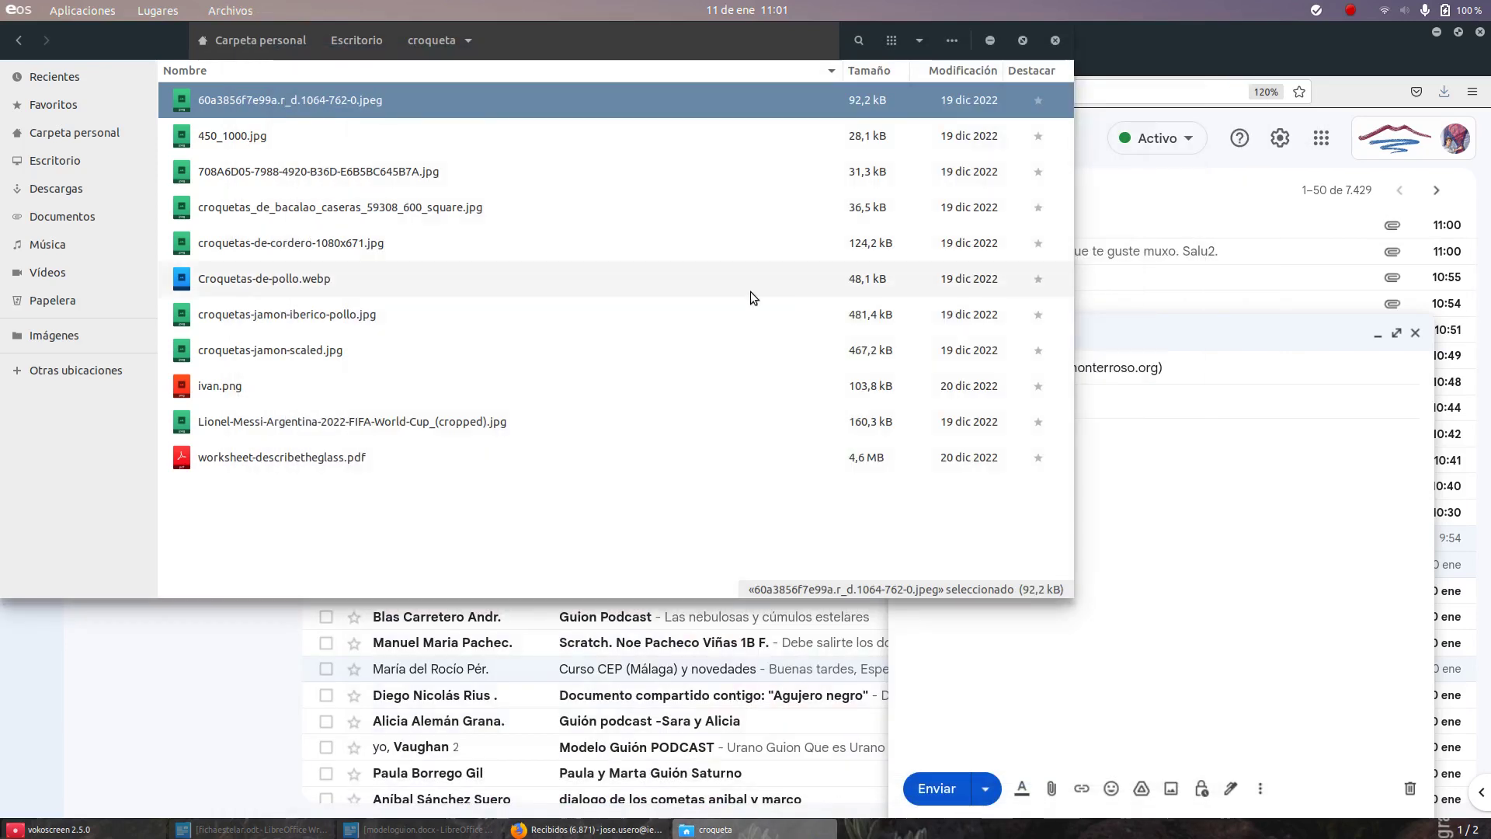
Delete the portrait PNG, the Lionel Messi World Cup image and worksheet-describetheglass.pdf from the "croqueta" folder
left_click(278, 384)
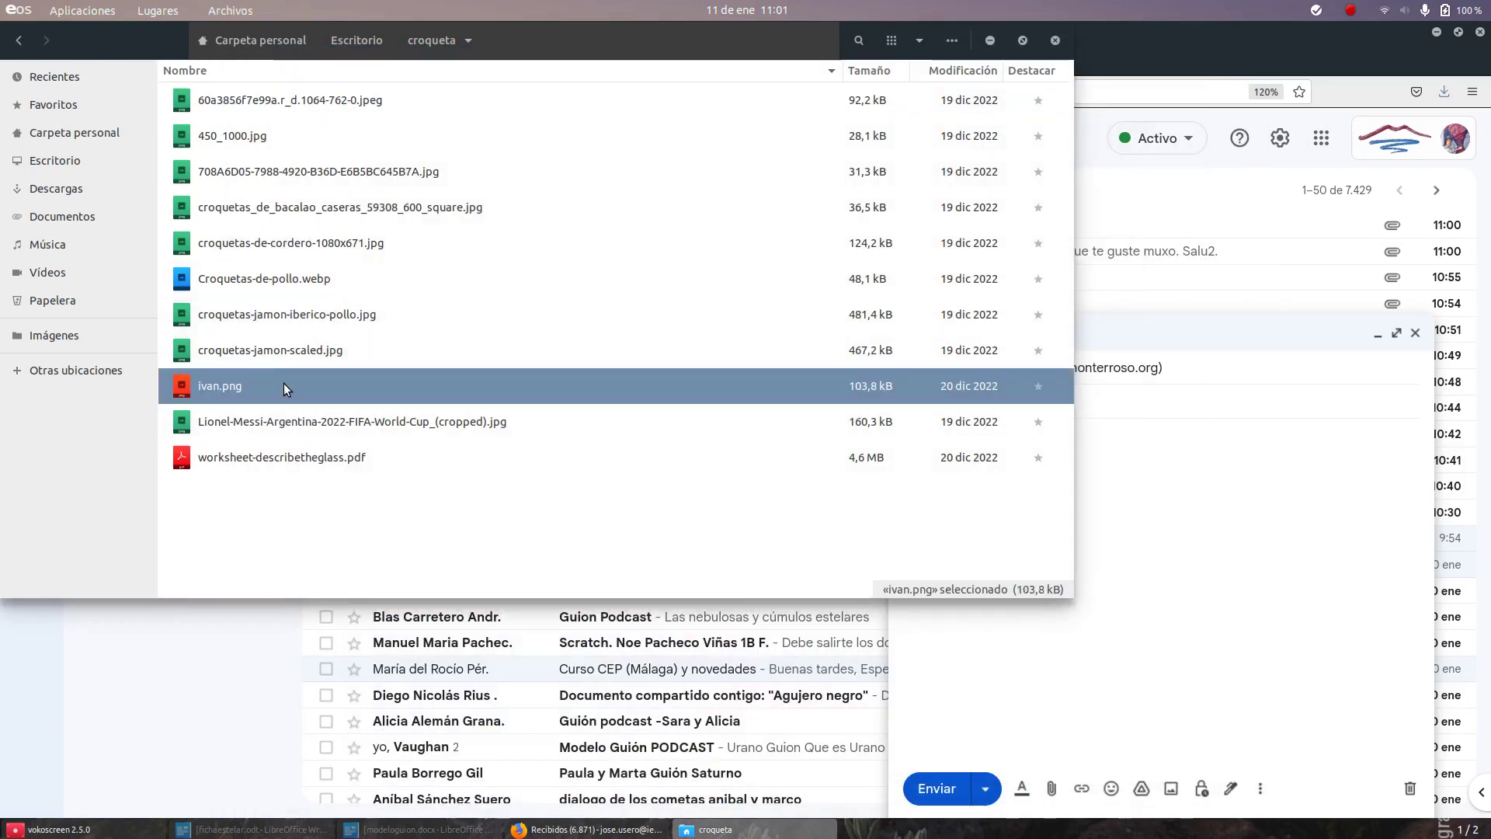
key("Delete")
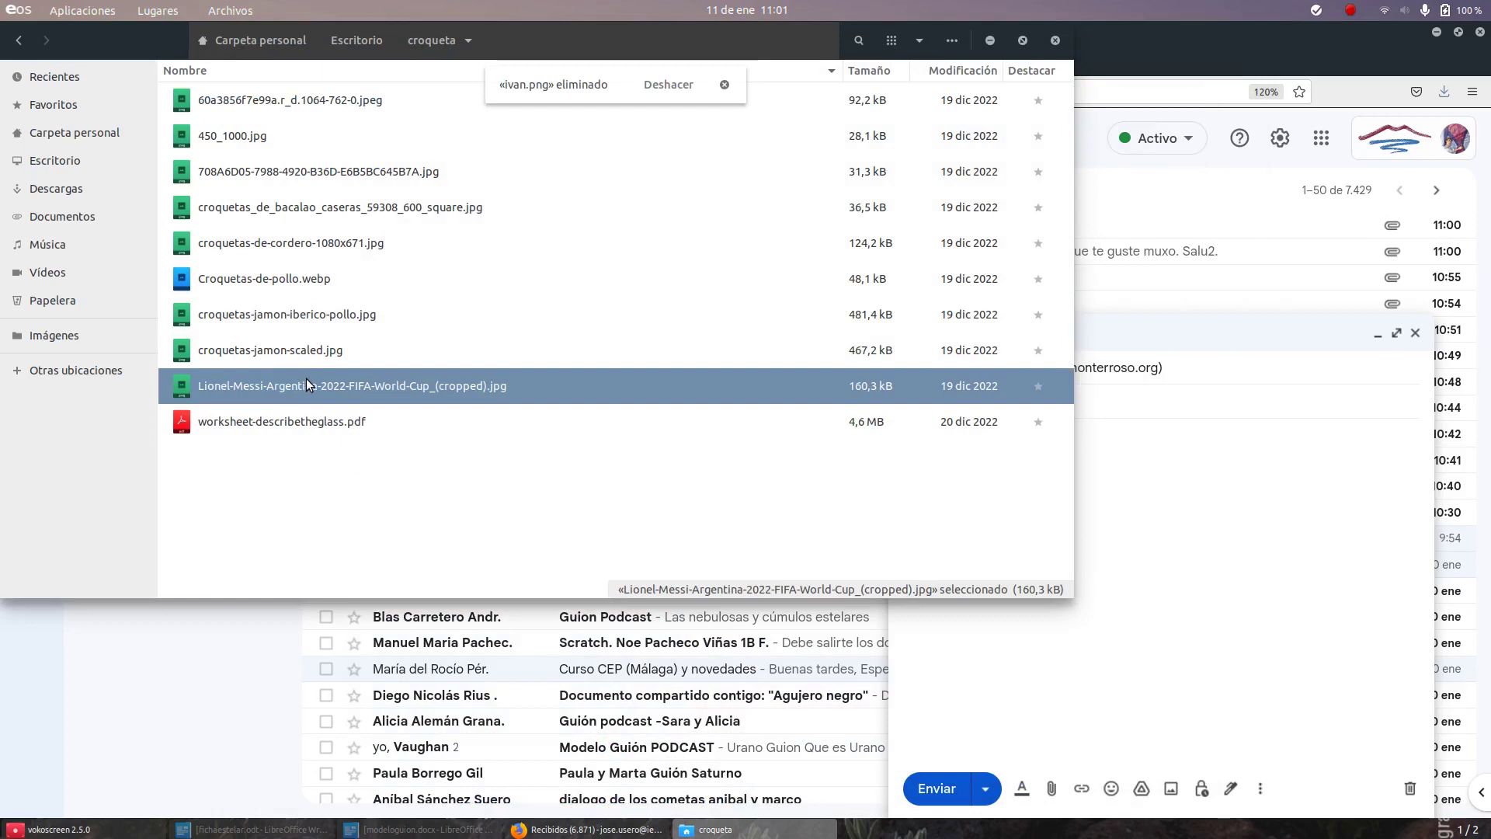
key("Delete")
key("Delete")
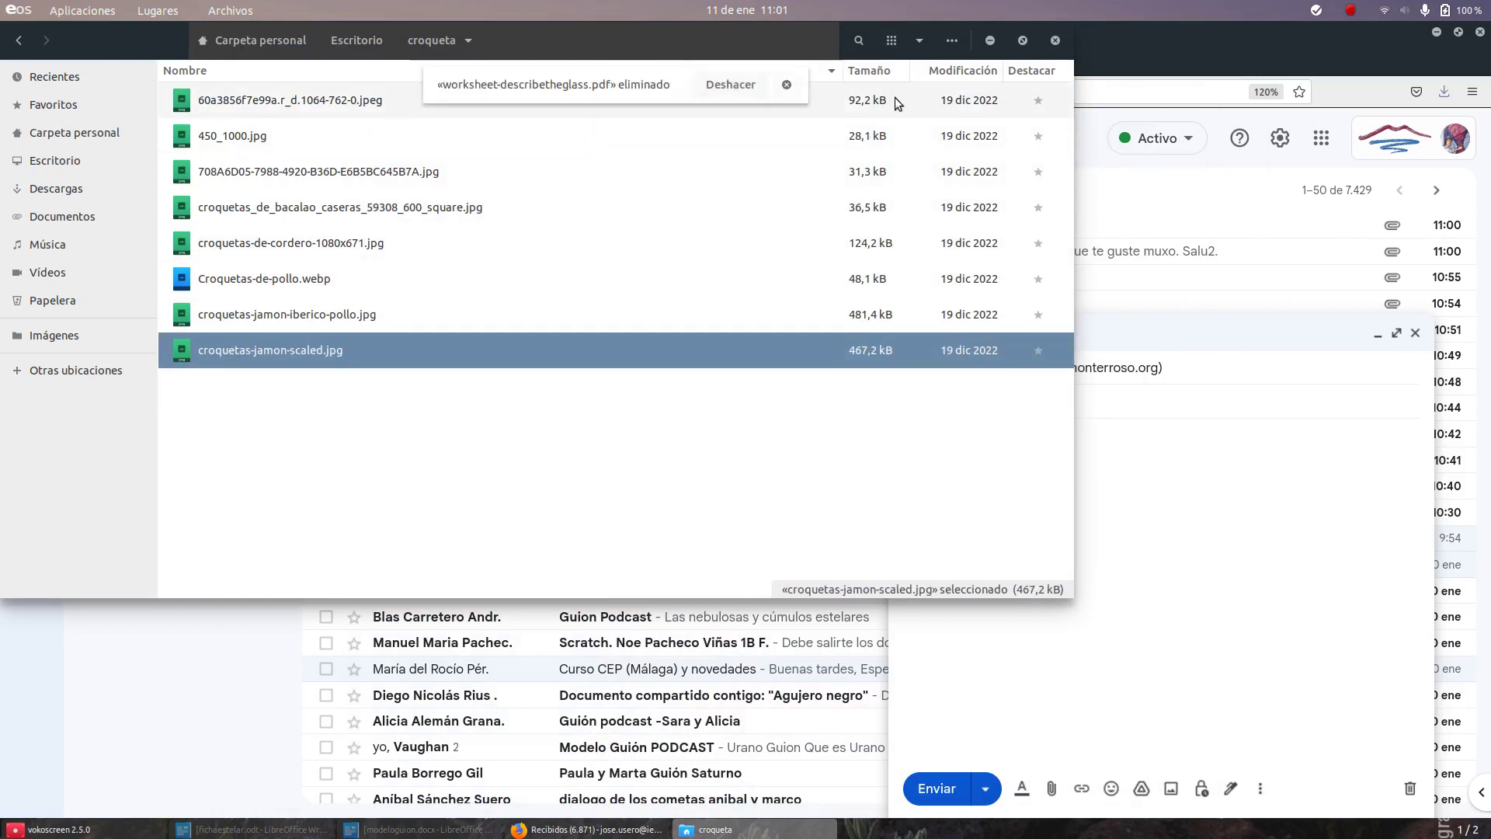
Uncover the message draft, return the folder to icon view and compress all eight croquette images into a .zip archive named "croqueta"
left_click_drag(659, 40, 877, 172)
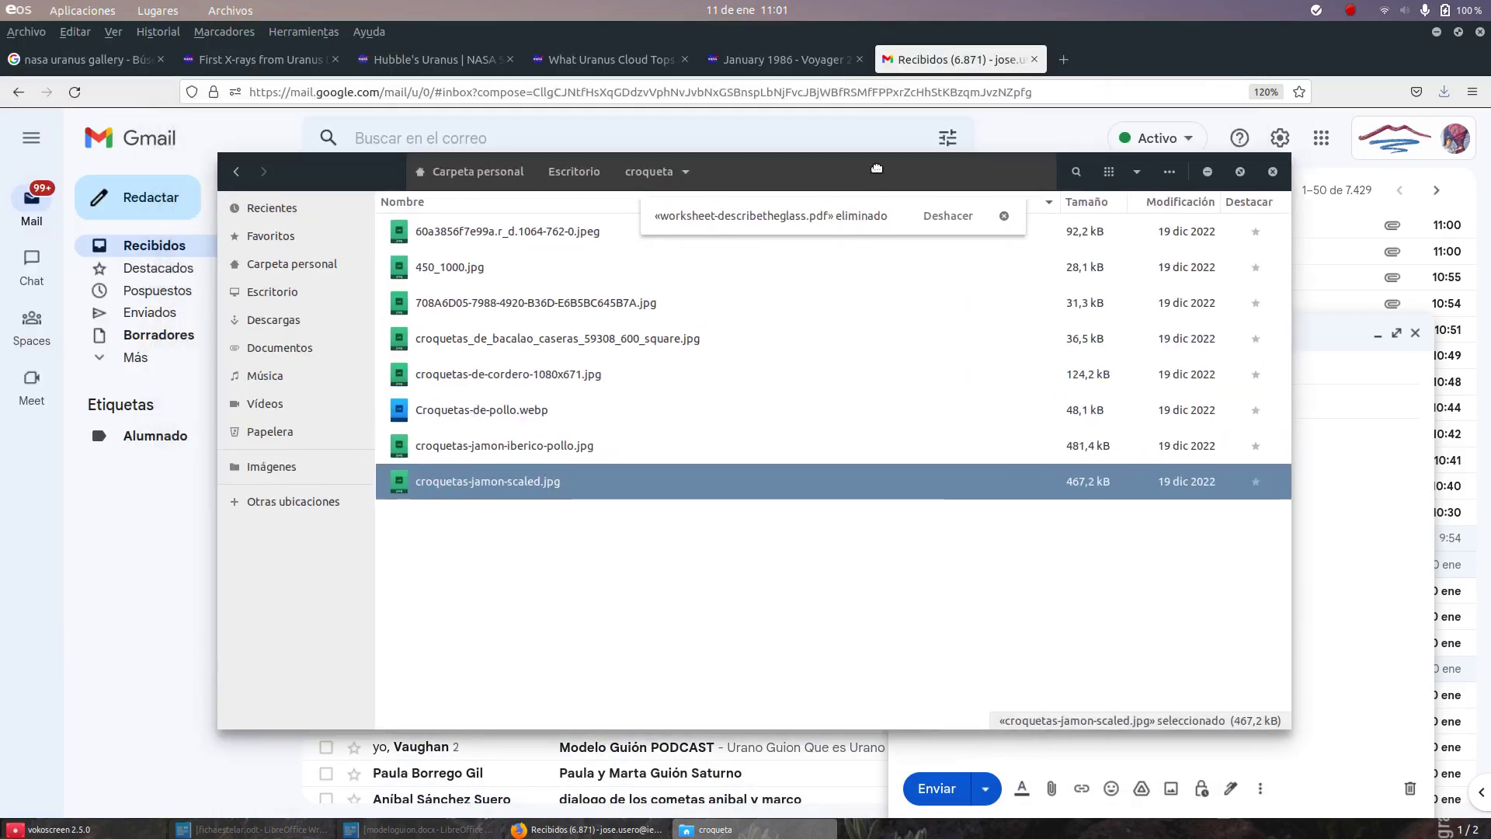
left_click(1100, 185)
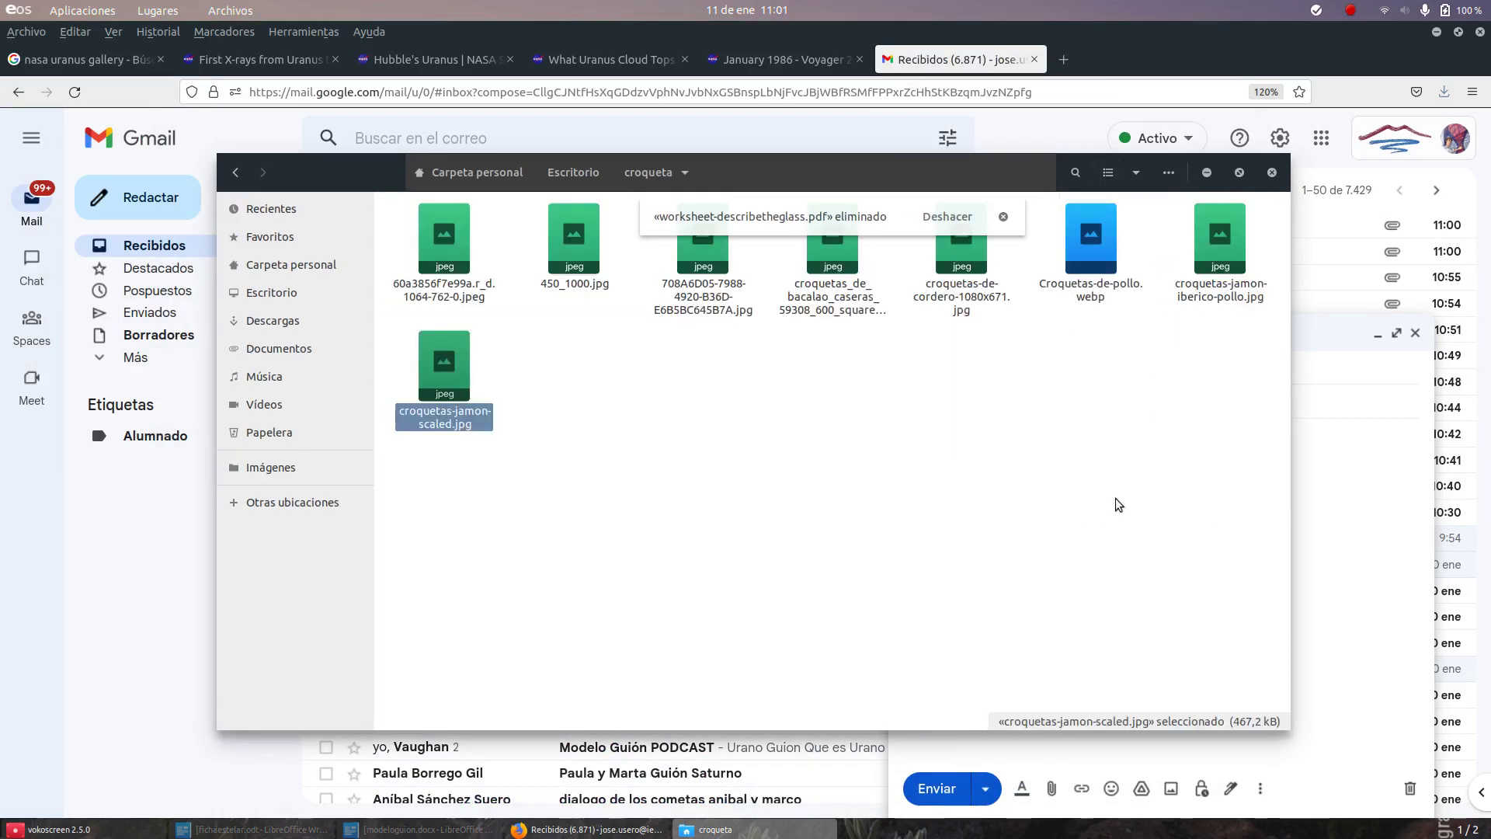
left_click_drag(1235, 538, 424, 191)
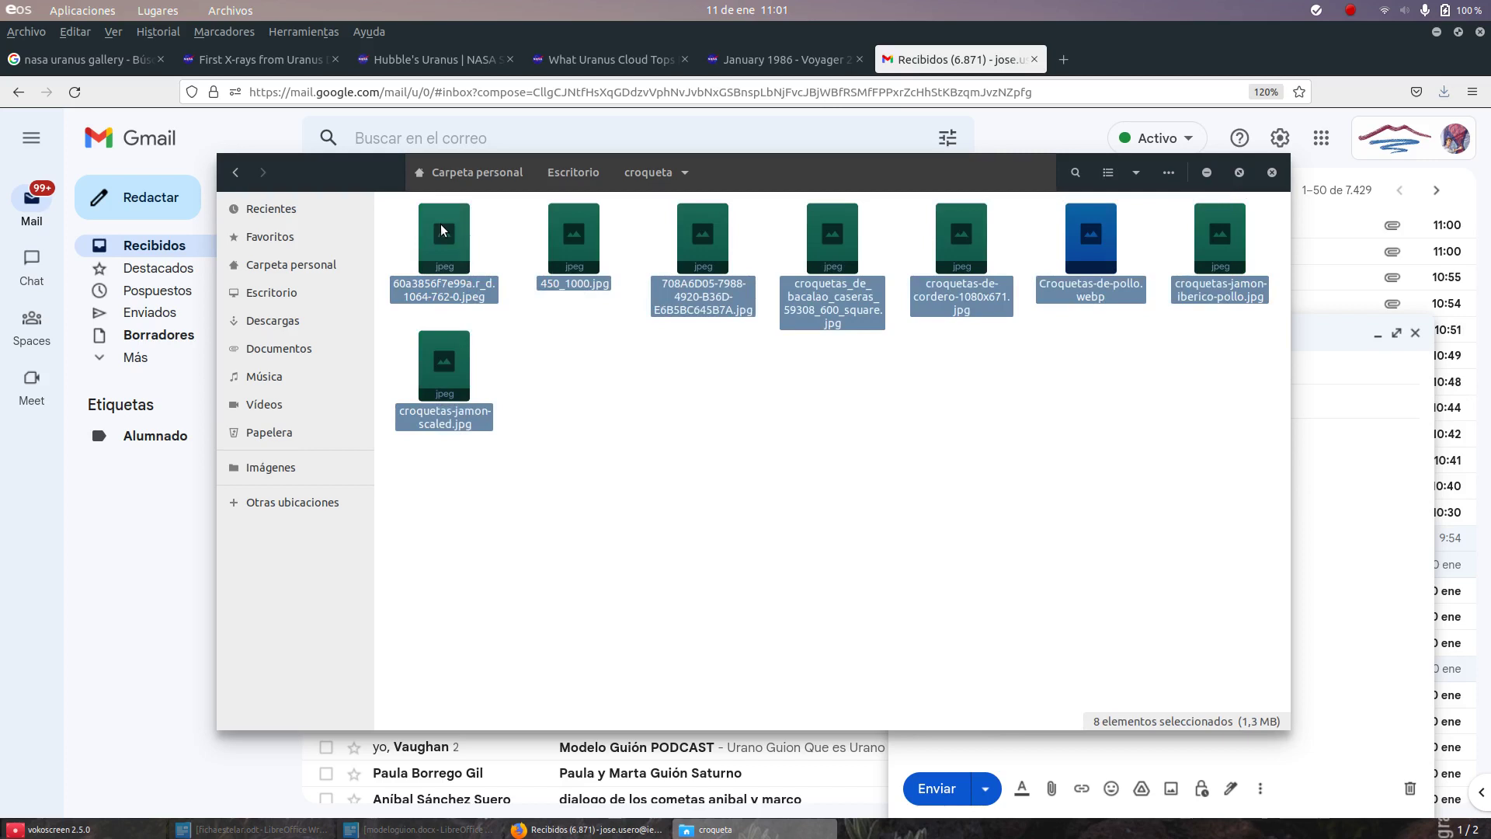
right_click(441, 230)
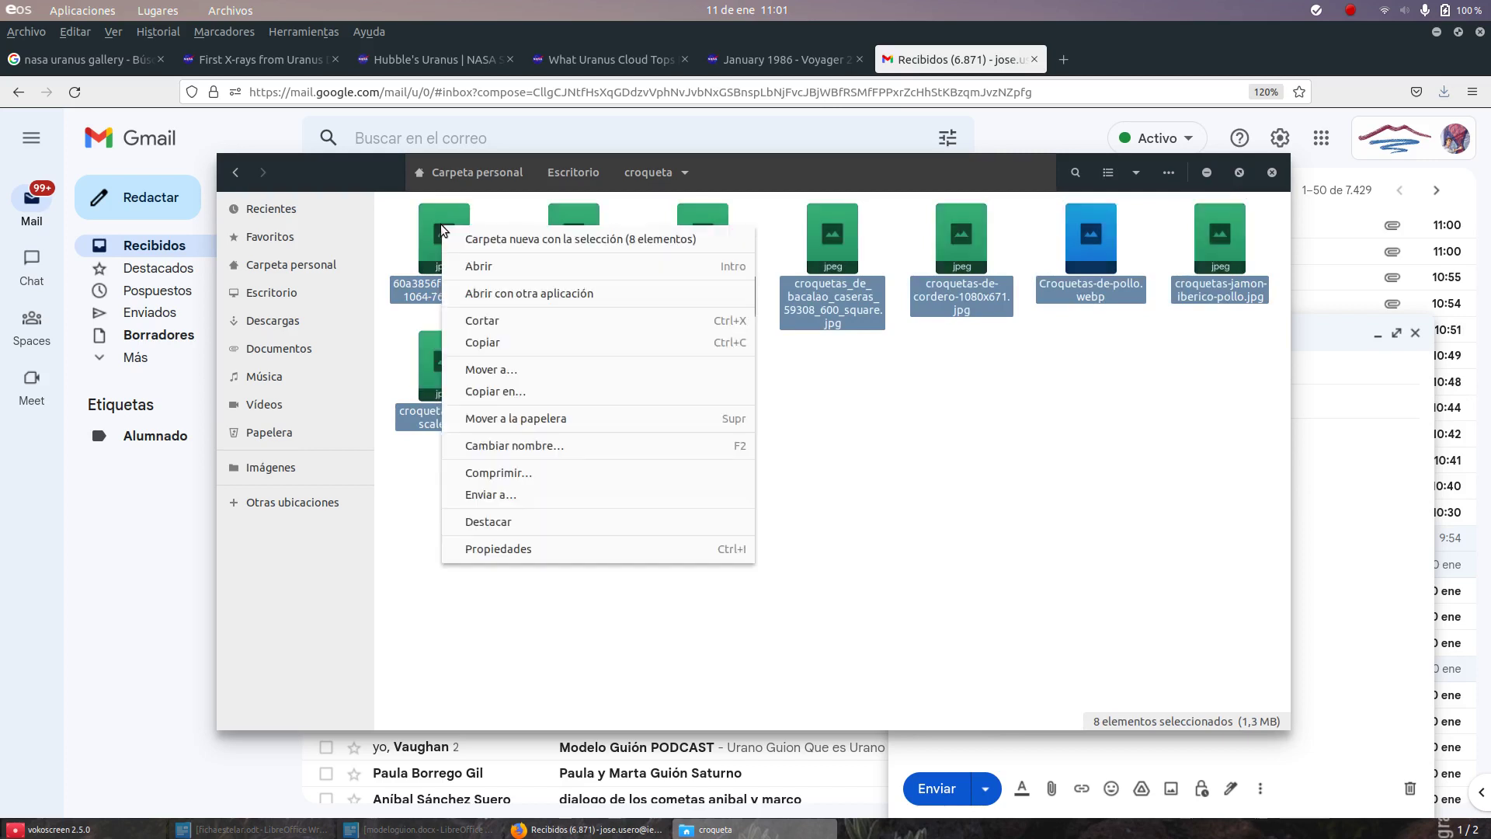
left_click(548, 479)
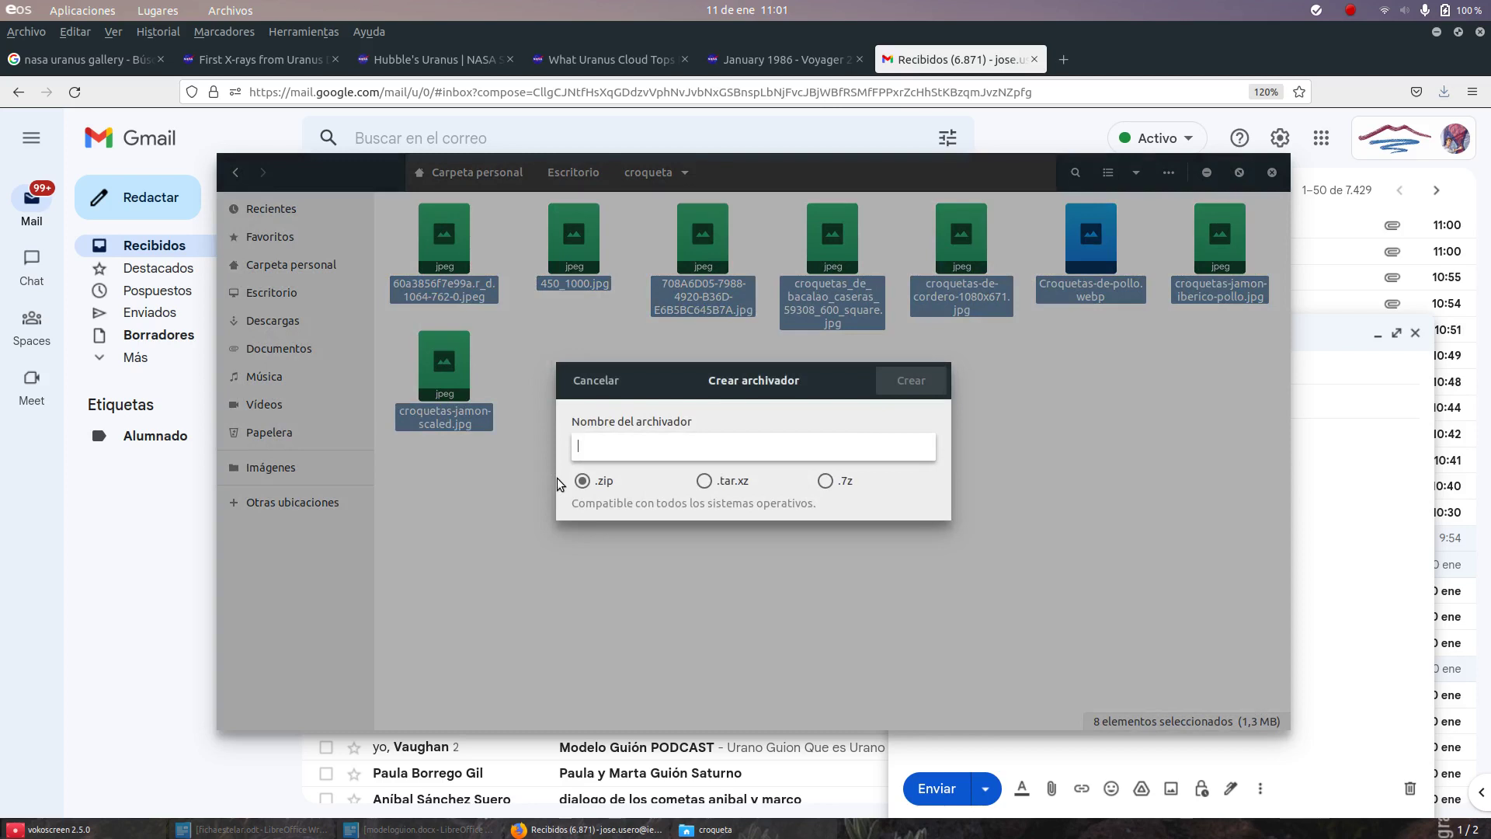
type("croqueta")
key("Return")
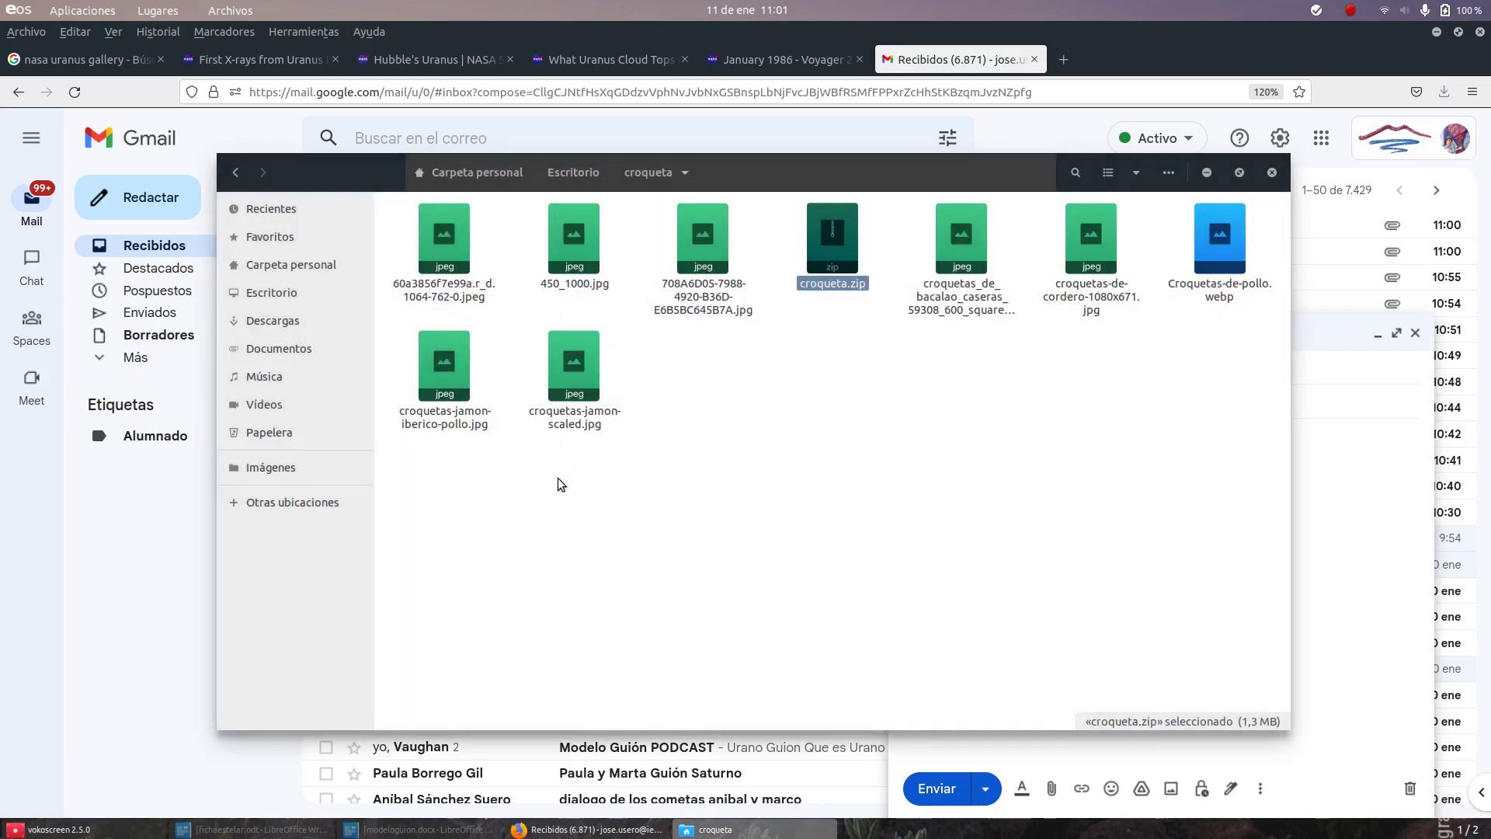
Attach croqueta.zip to the open "Fotos de la croquetesión" message in Gmail and send it
left_click_drag(832, 240, 1359, 658)
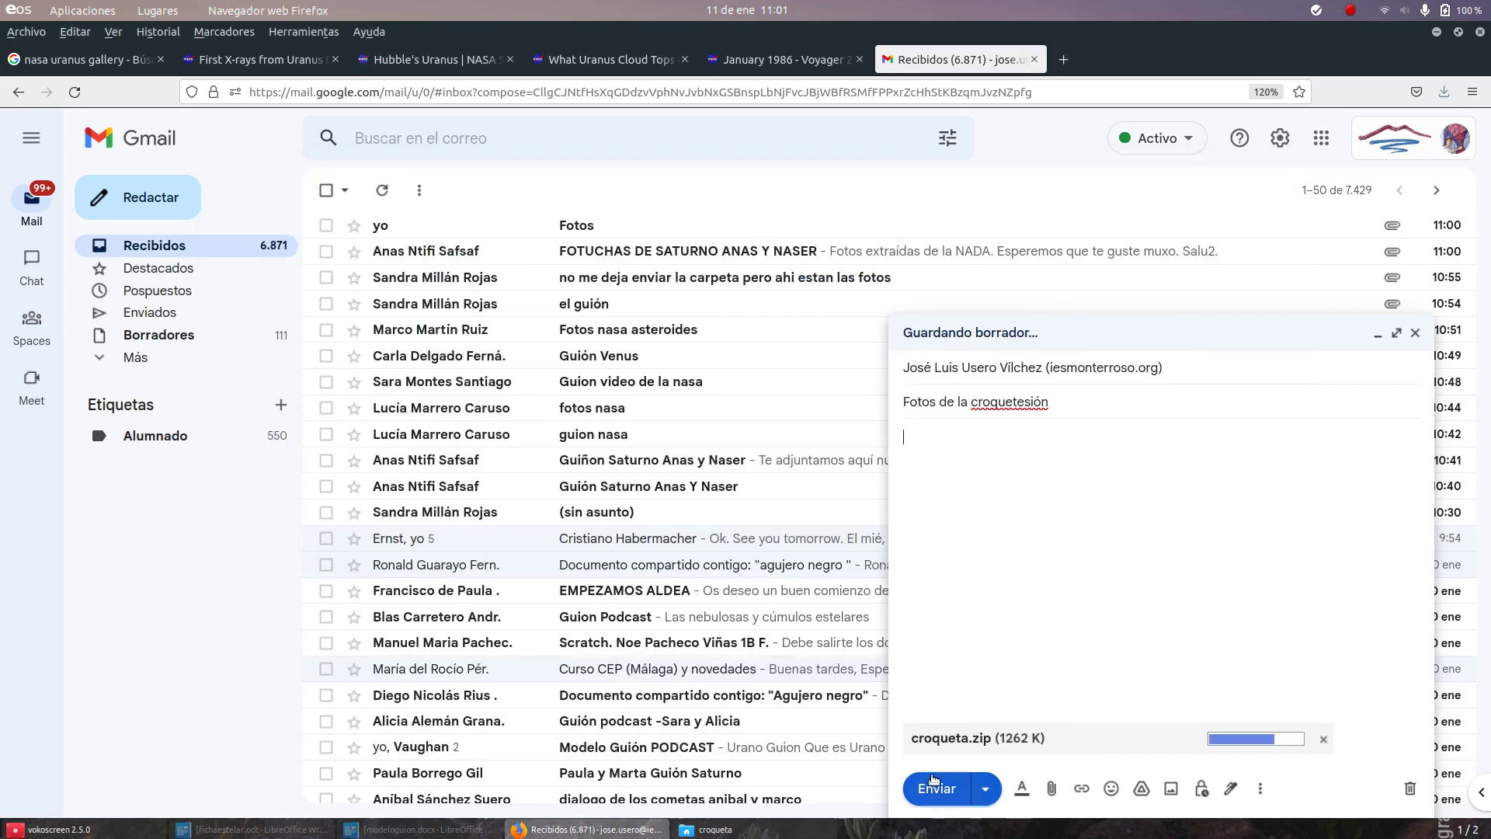
left_click(931, 780)
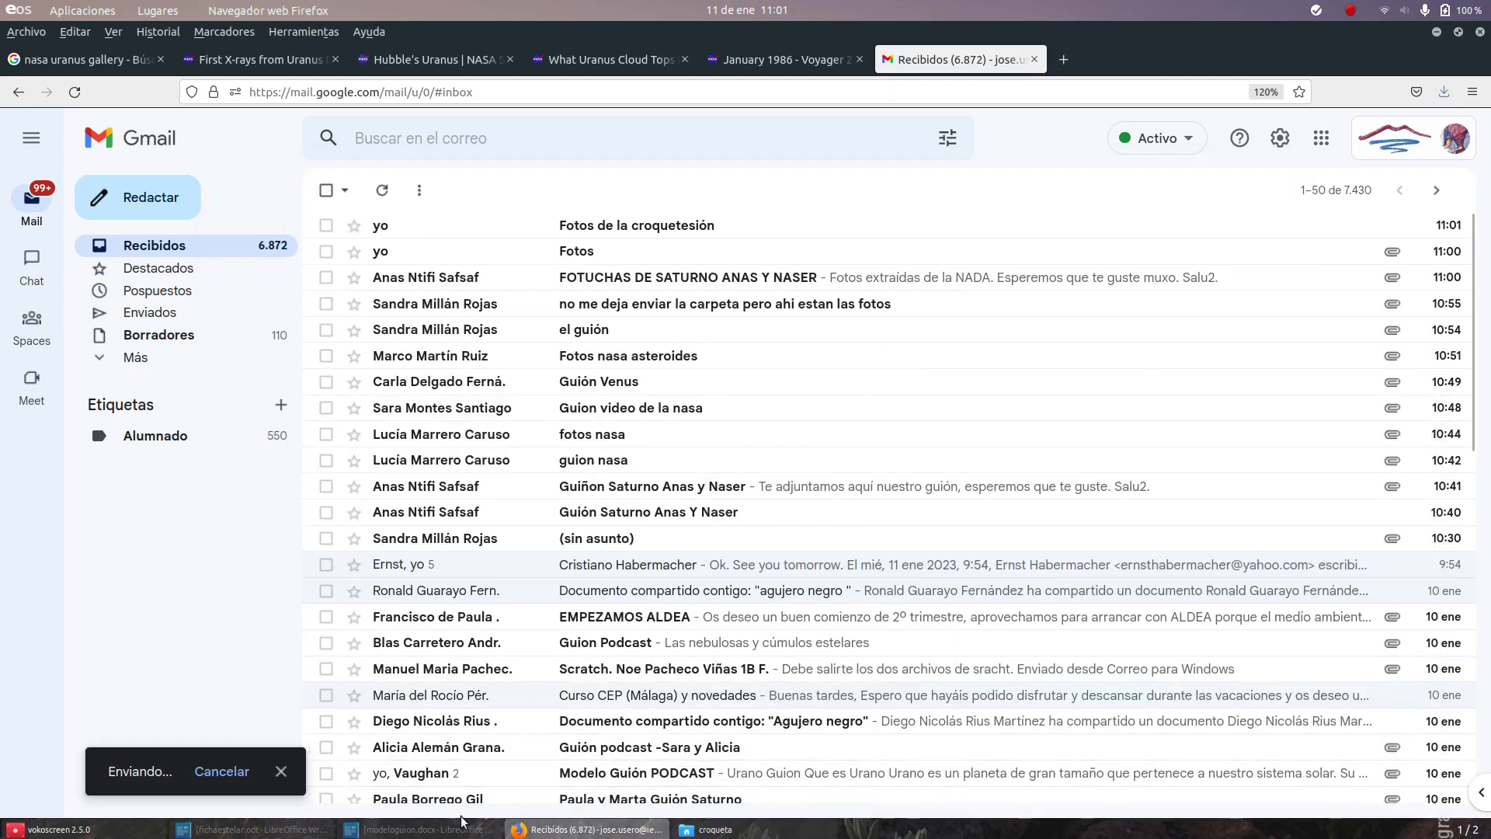
left_click(77, 829)
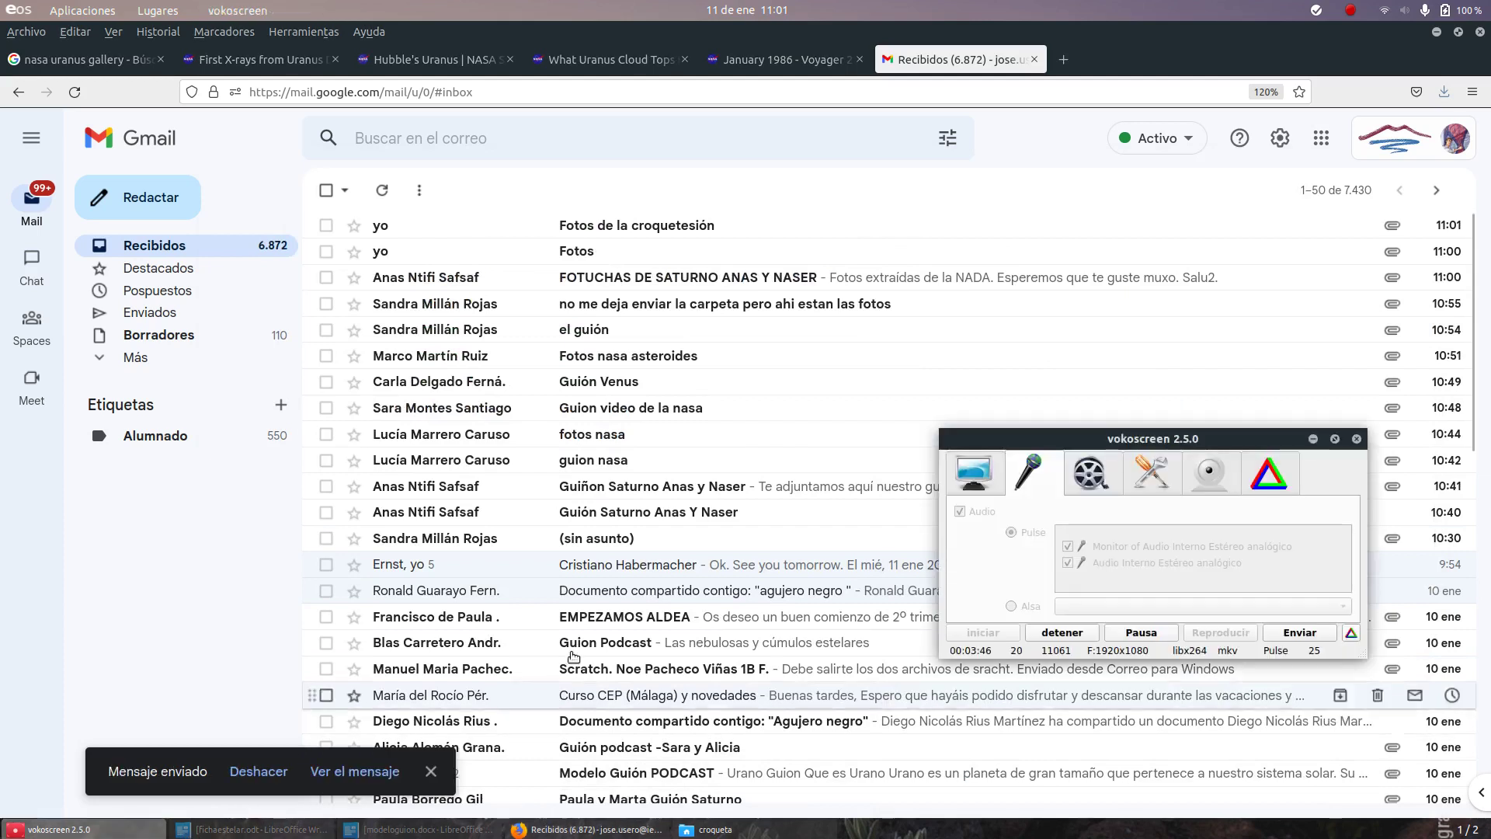